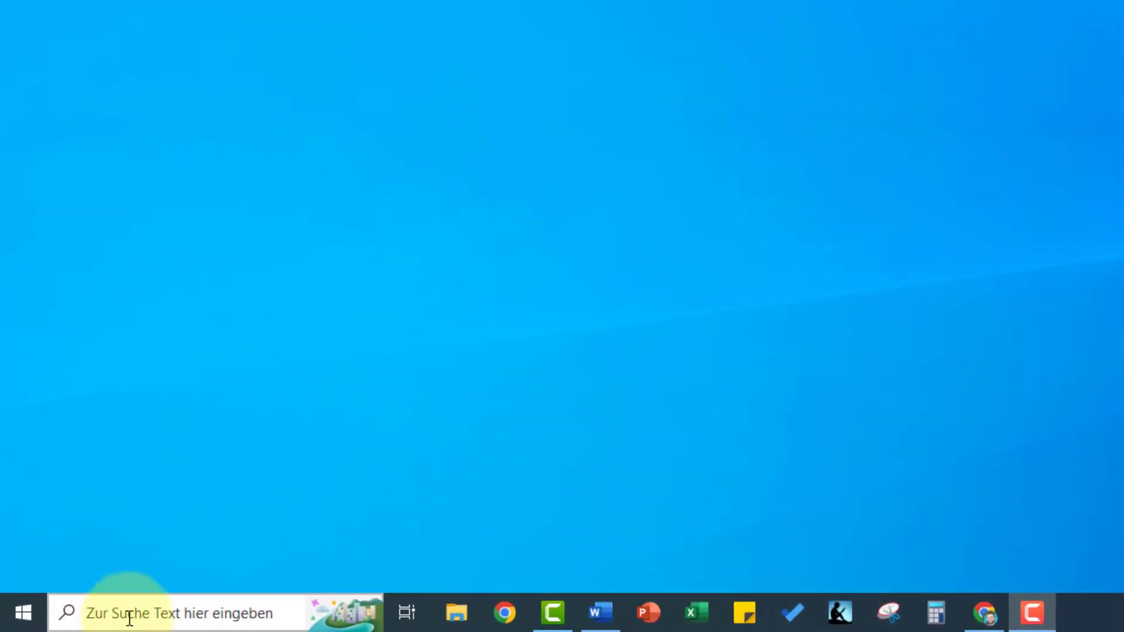
Search Windows for "story" to find the Storyline app.
{"action": "left_click", "coordinate": [136, 615]}
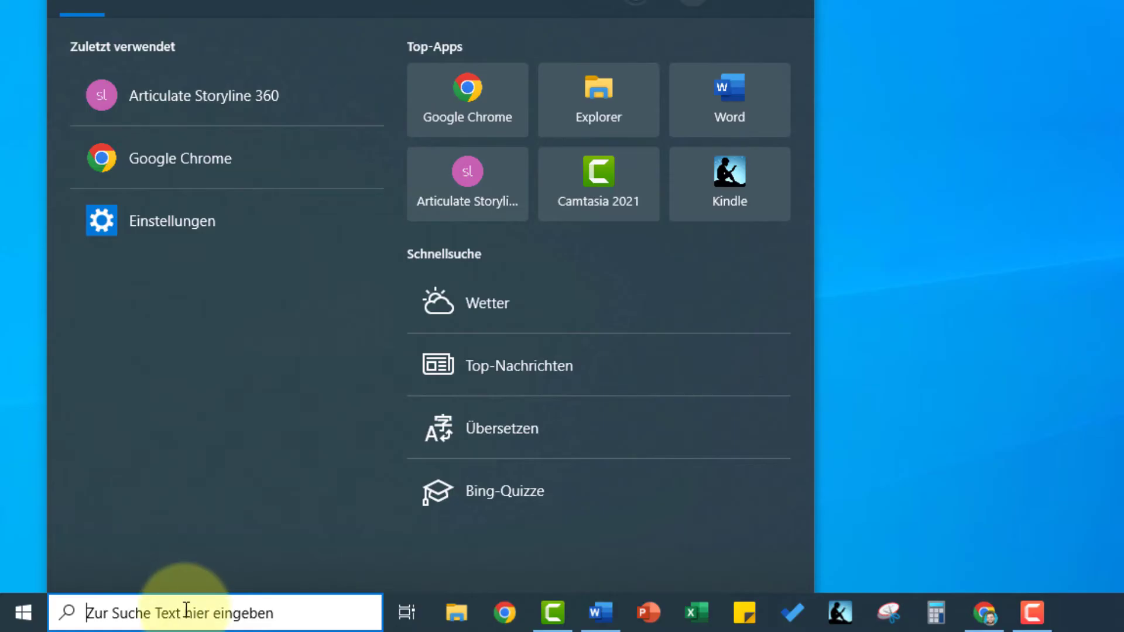
{"action": "type", "text": "story"}
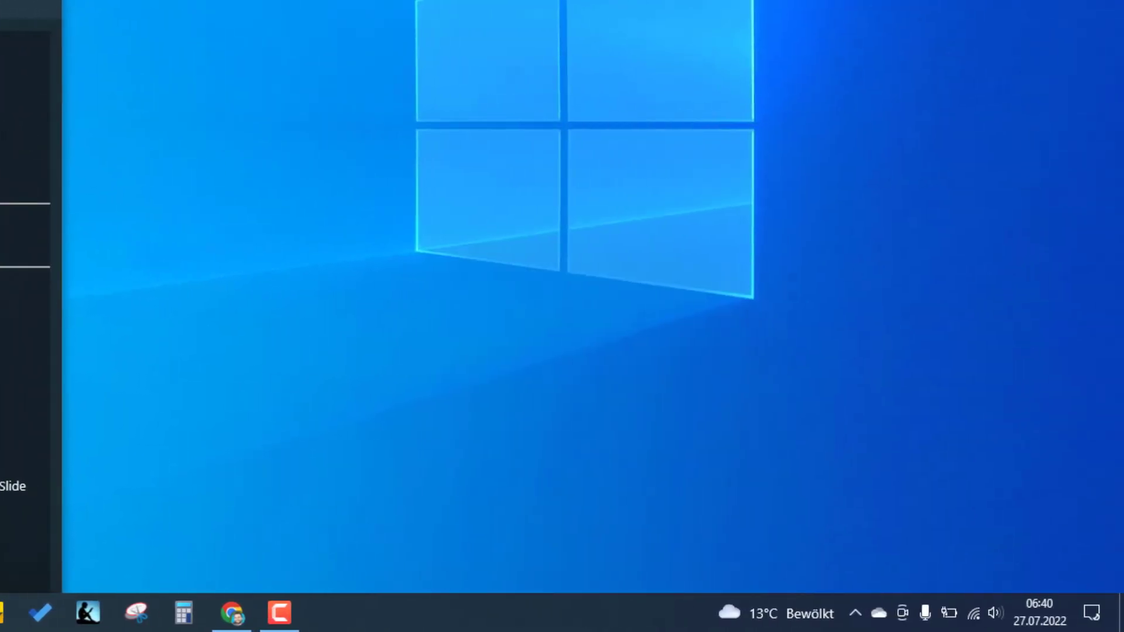
{"action": "left_click", "coordinate": [234, 192]}
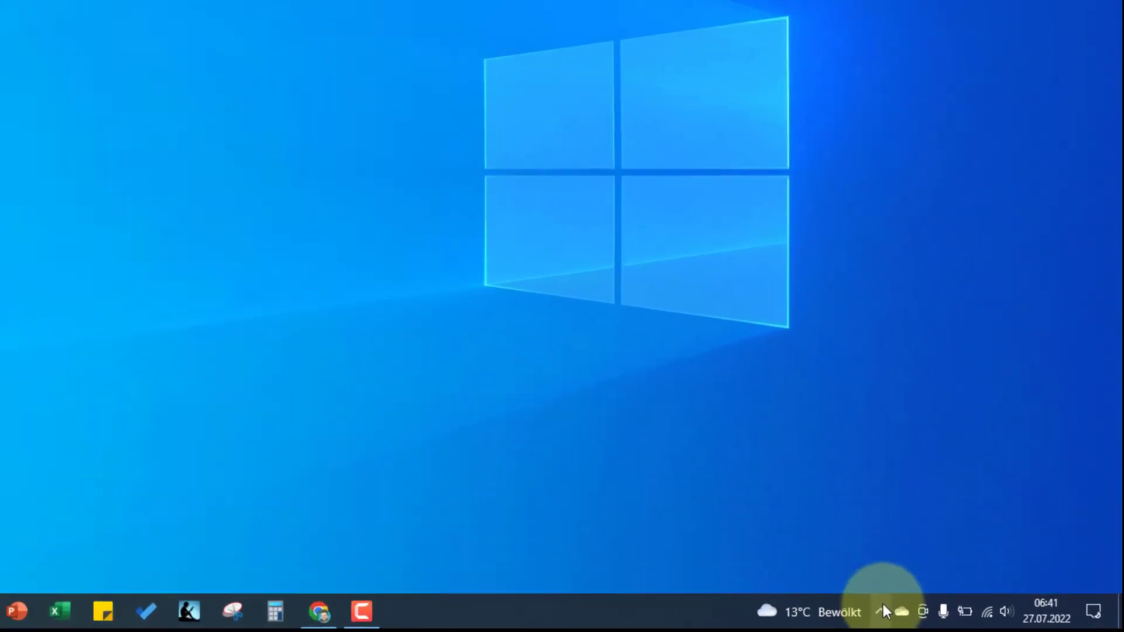
Open the Articulate 360 desktop app from the hidden tray apps and start Storyline 360 from it.
{"action": "left_click", "coordinate": [962, 618]}
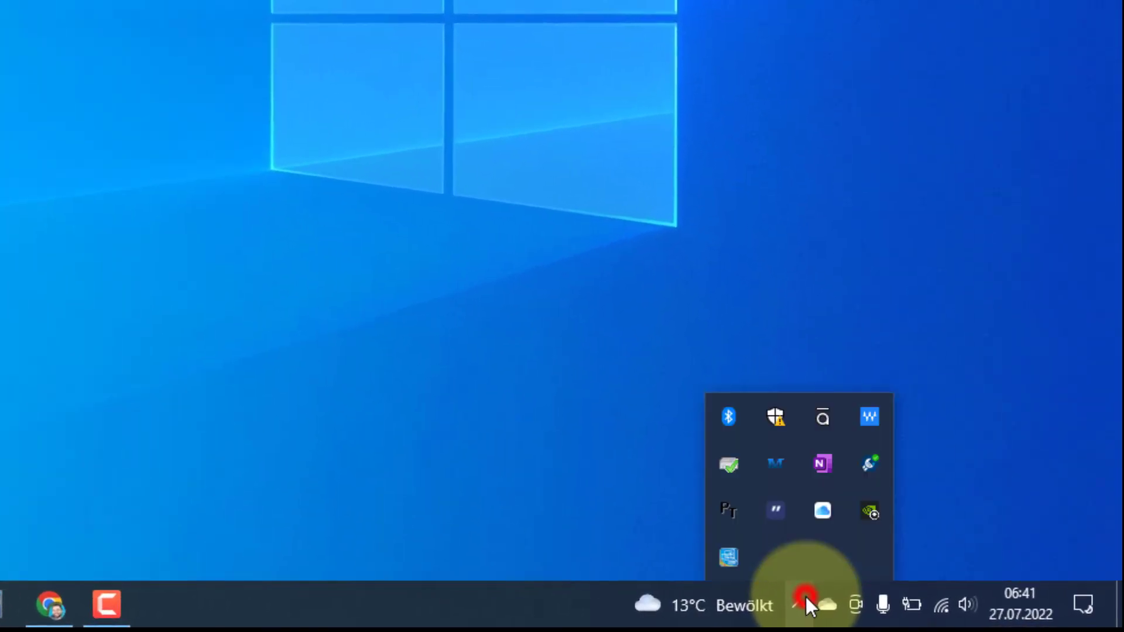
{"action": "left_click", "coordinate": [824, 419]}
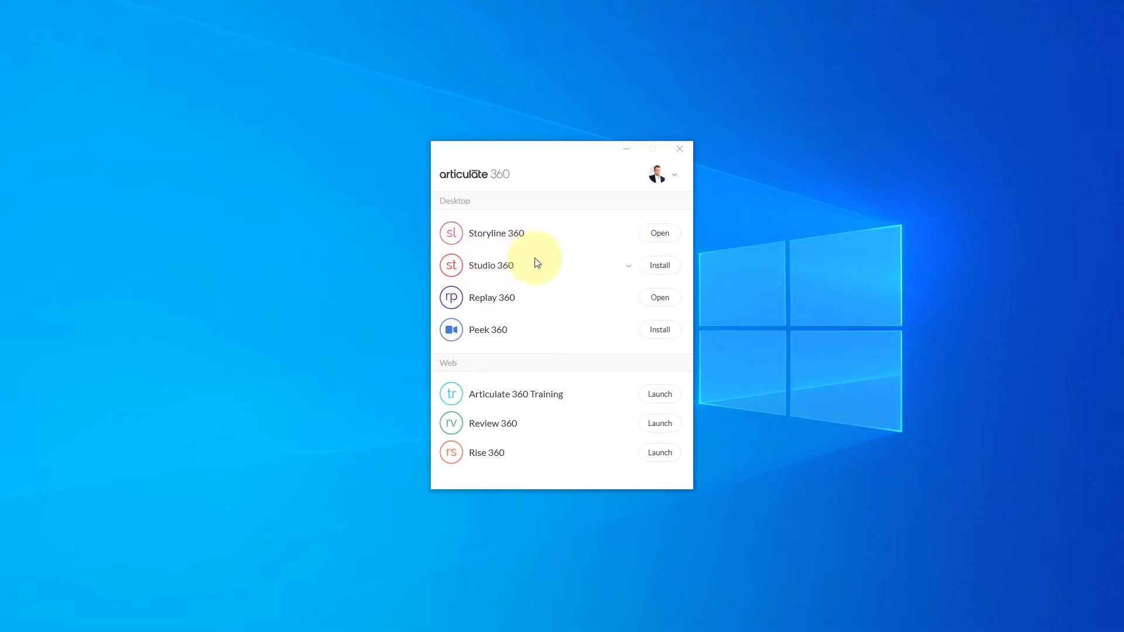
{"action": "left_click", "coordinate": [665, 235]}
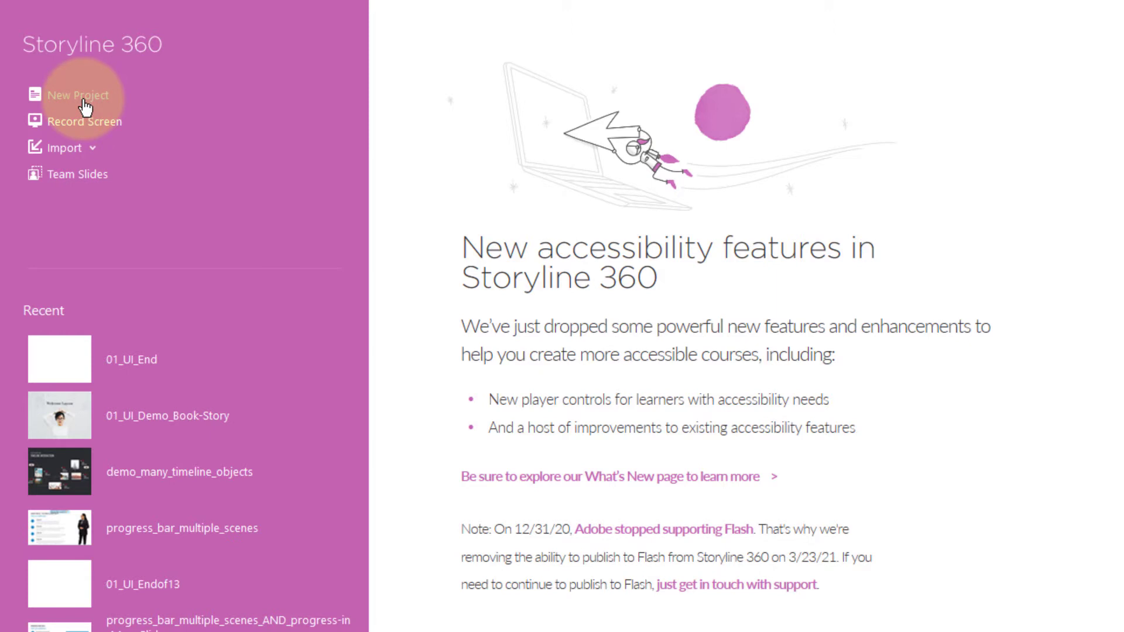
View the import options on the start screen and create a new Storyline project.
{"action": "left_click", "coordinate": [94, 155]}
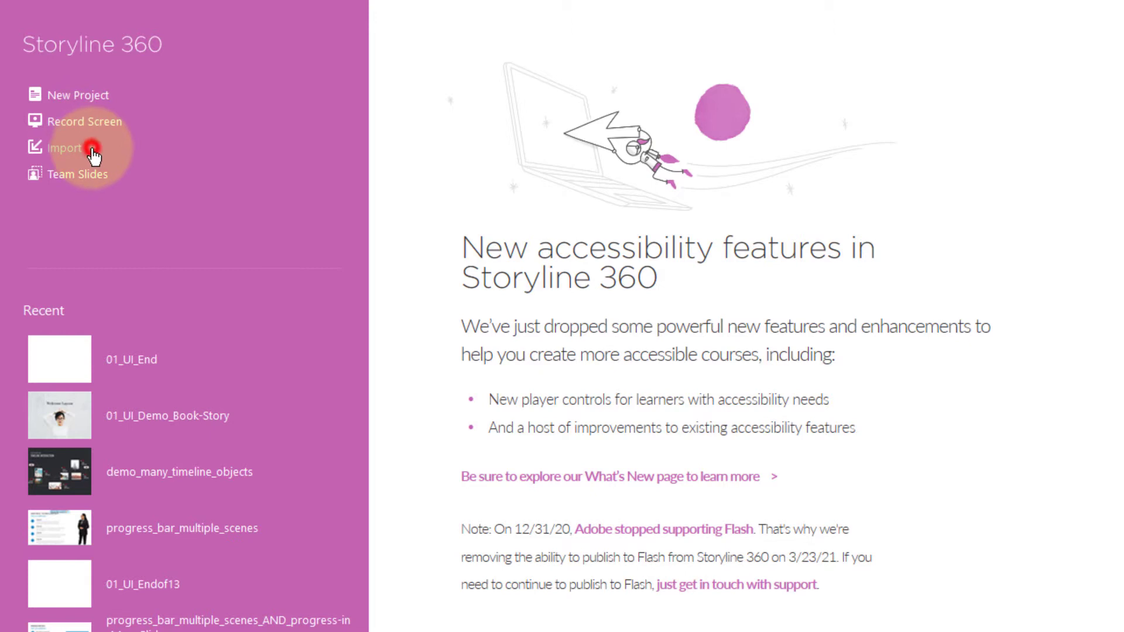
{"action": "left_click", "coordinate": [220, 143]}
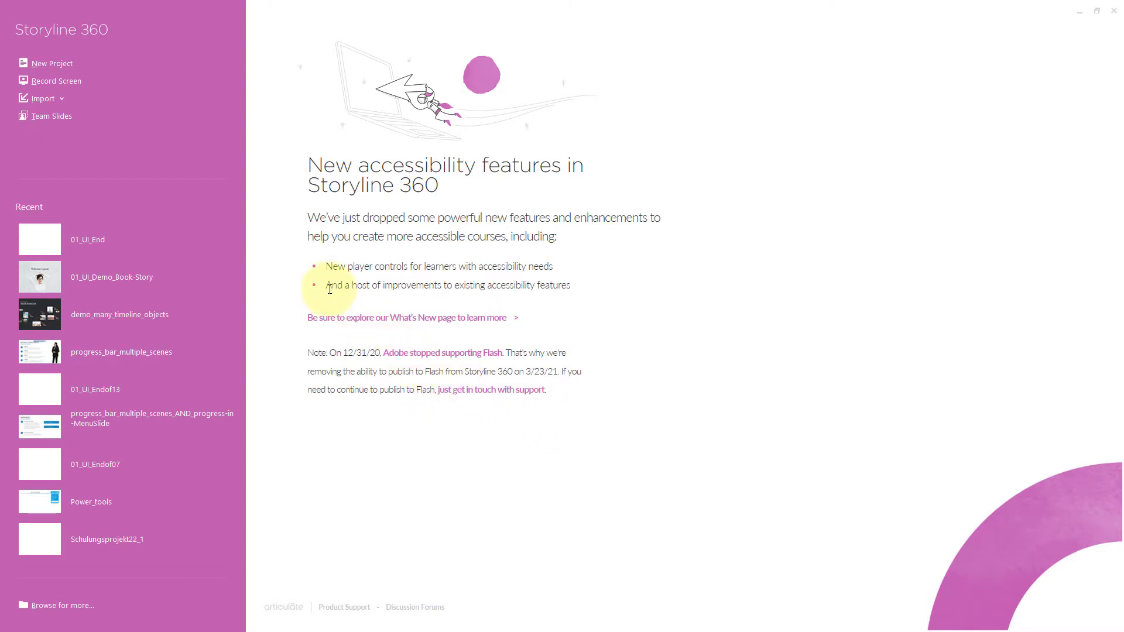
{"action": "left_click", "coordinate": [51, 70]}
{"action": "left_click", "coordinate": [49, 68]}
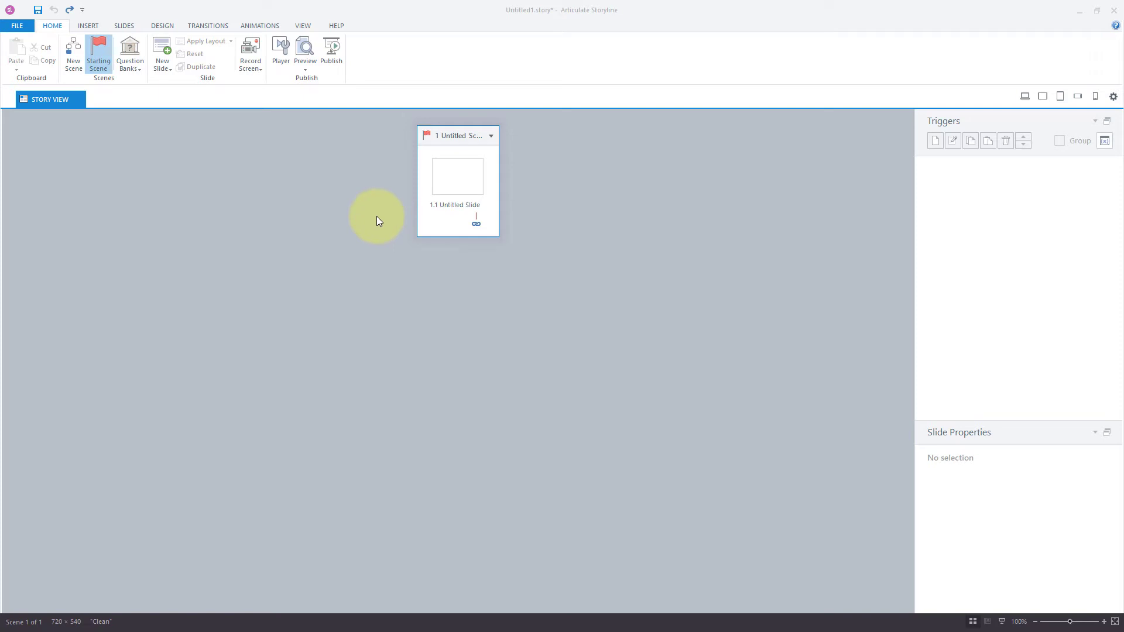
Add a slide with the Title Only basic layout to the first scene and create a second scene.
{"action": "left_click", "coordinate": [162, 69]}
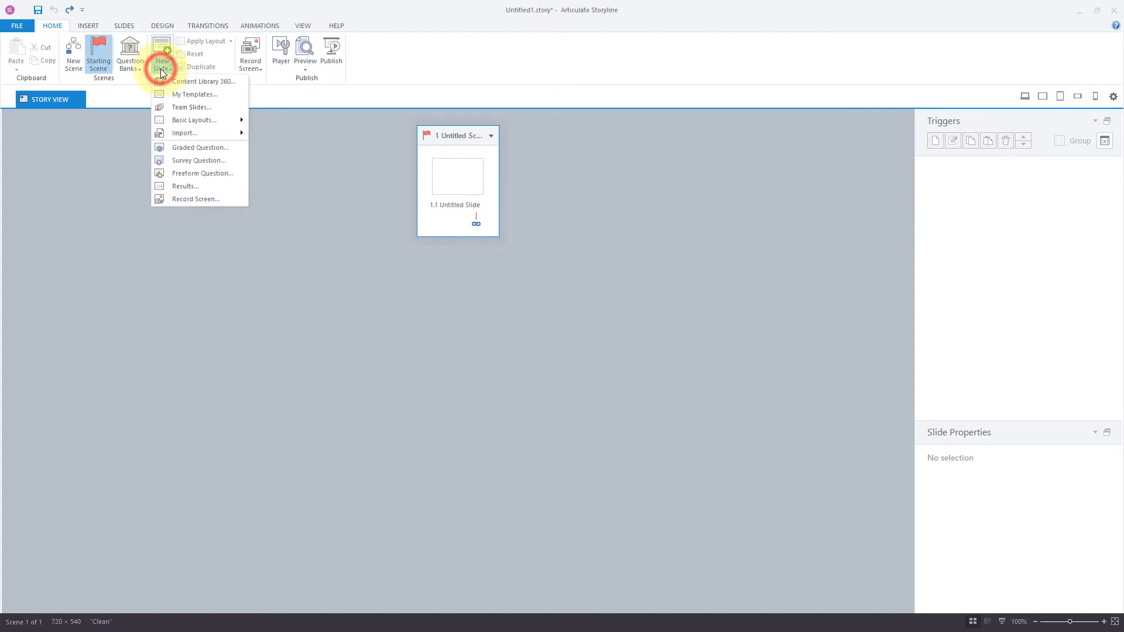
{"action": "mouse_move", "coordinate": [181, 121]}
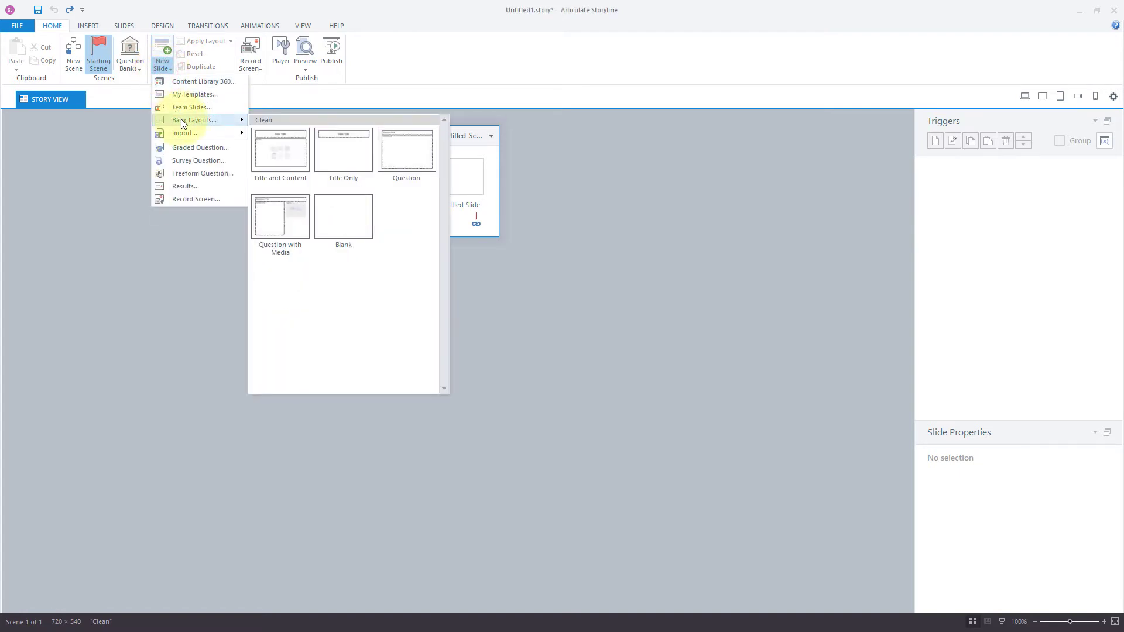
{"action": "left_click", "coordinate": [351, 163]}
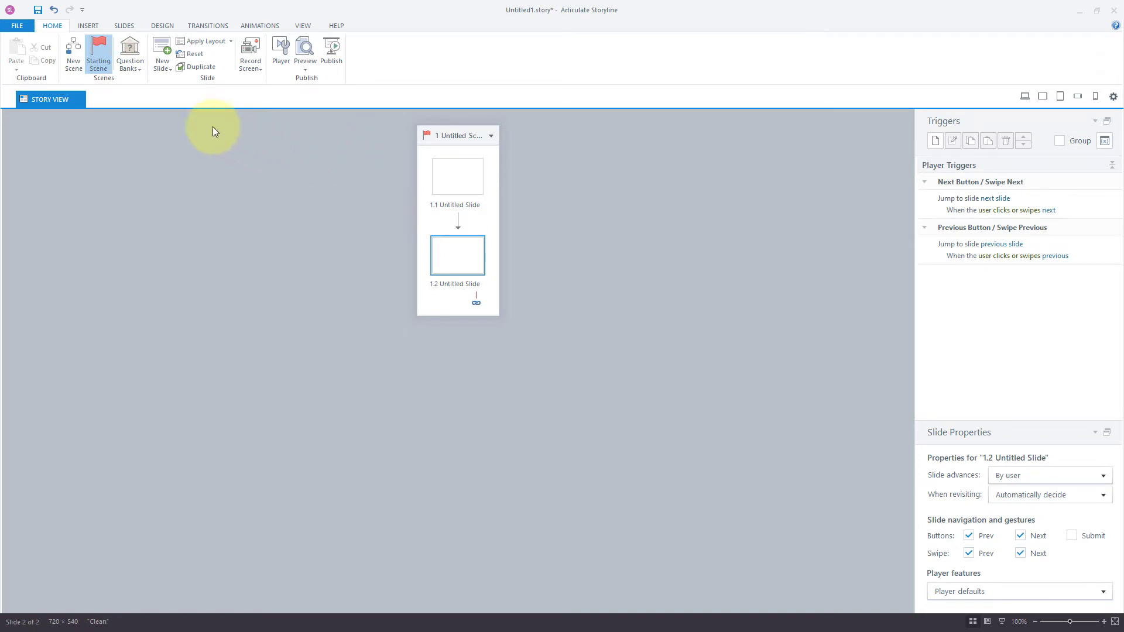
{"action": "left_click", "coordinate": [67, 63]}
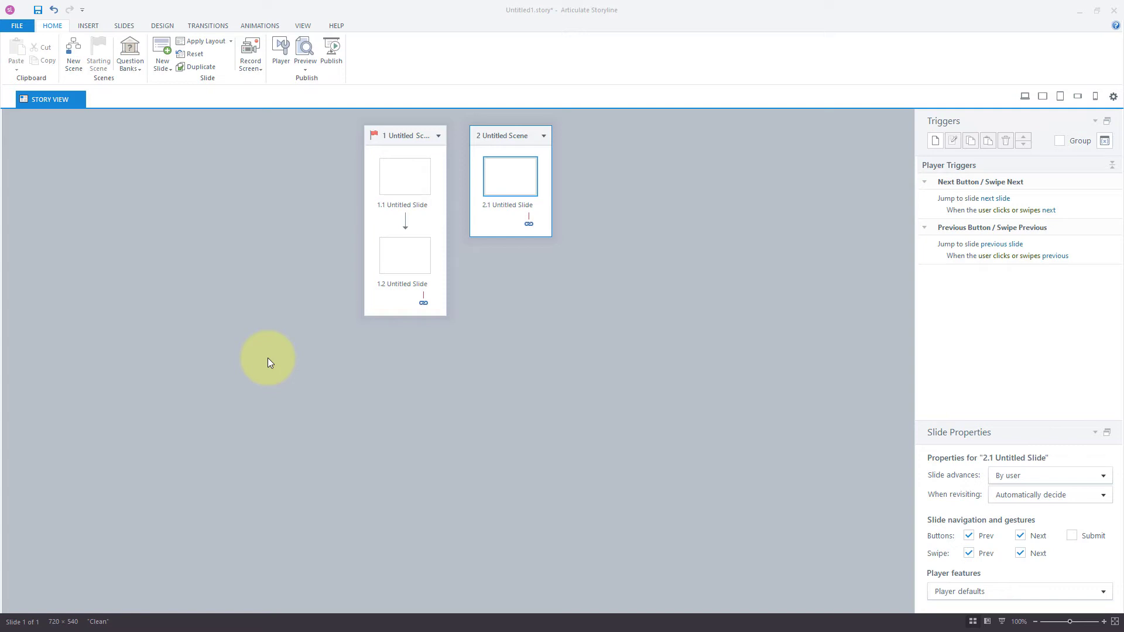
Try different zoom levels for the scene overview and fit both scenes to the window.
{"action": "left_click", "coordinate": [1035, 621]}
{"action": "left_click", "coordinate": [1035, 622]}
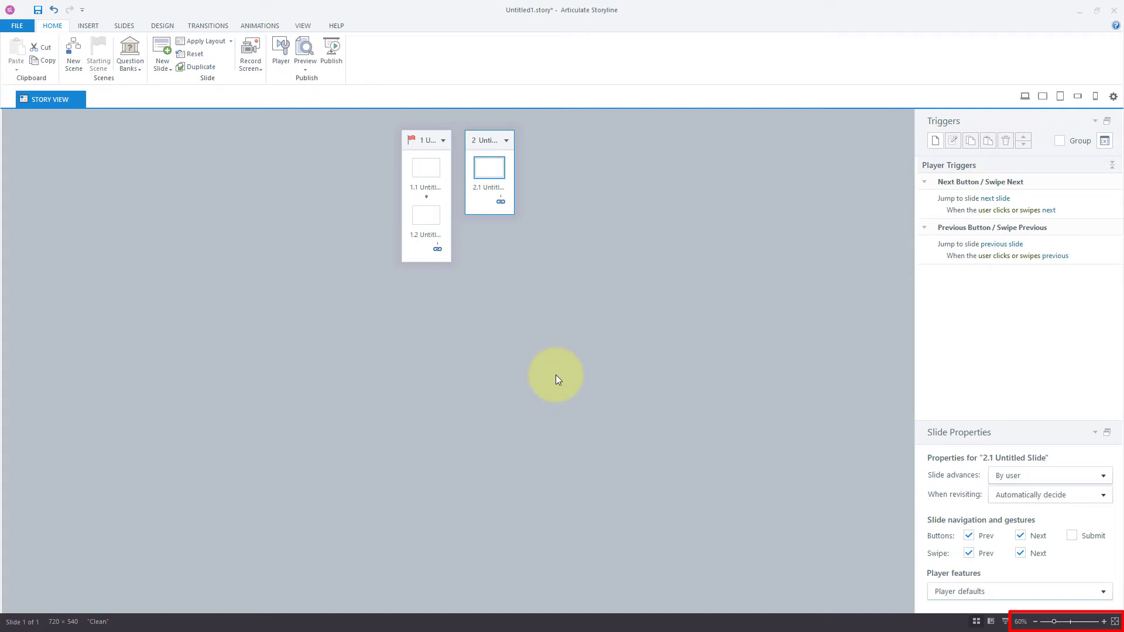
{"action": "scroll", "coordinate": [557, 375], "scroll_direction": "up", "scroll_amount": 5}
{"action": "scroll", "coordinate": [556, 375], "scroll_direction": "down", "scroll_amount": 5}
{"action": "scroll", "coordinate": [556, 375], "scroll_direction": "up", "scroll_amount": 6}
{"action": "scroll", "coordinate": [556, 375], "scroll_direction": "down", "scroll_amount": 5}
{"action": "scroll", "coordinate": [556, 375], "scroll_direction": "up", "scroll_amount": 4}
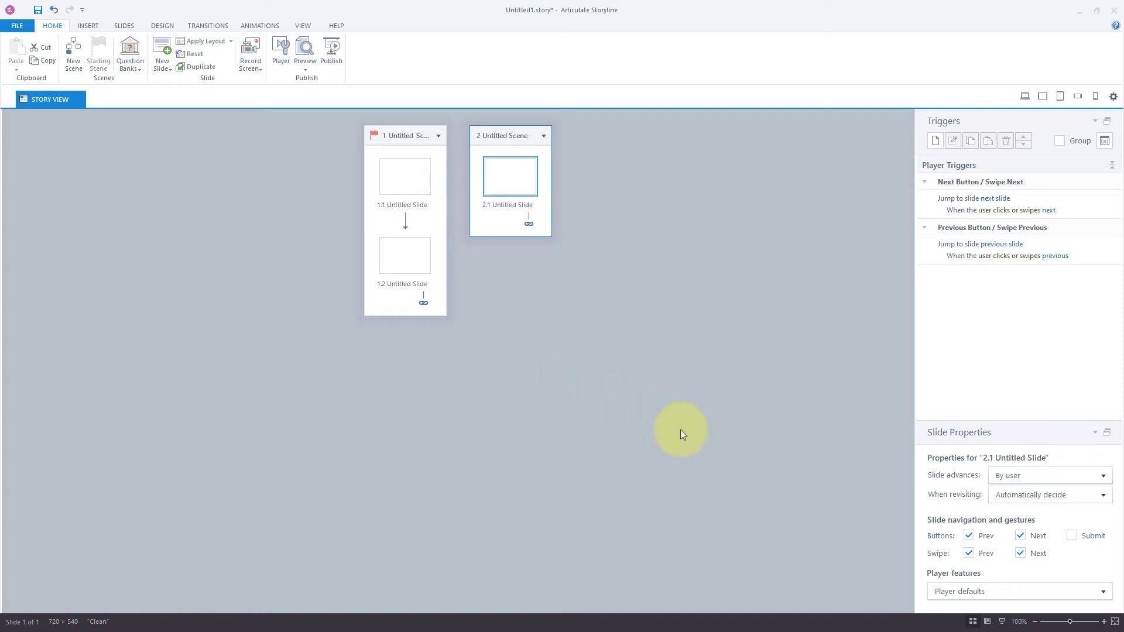
{"action": "left_click", "coordinate": [1116, 622]}
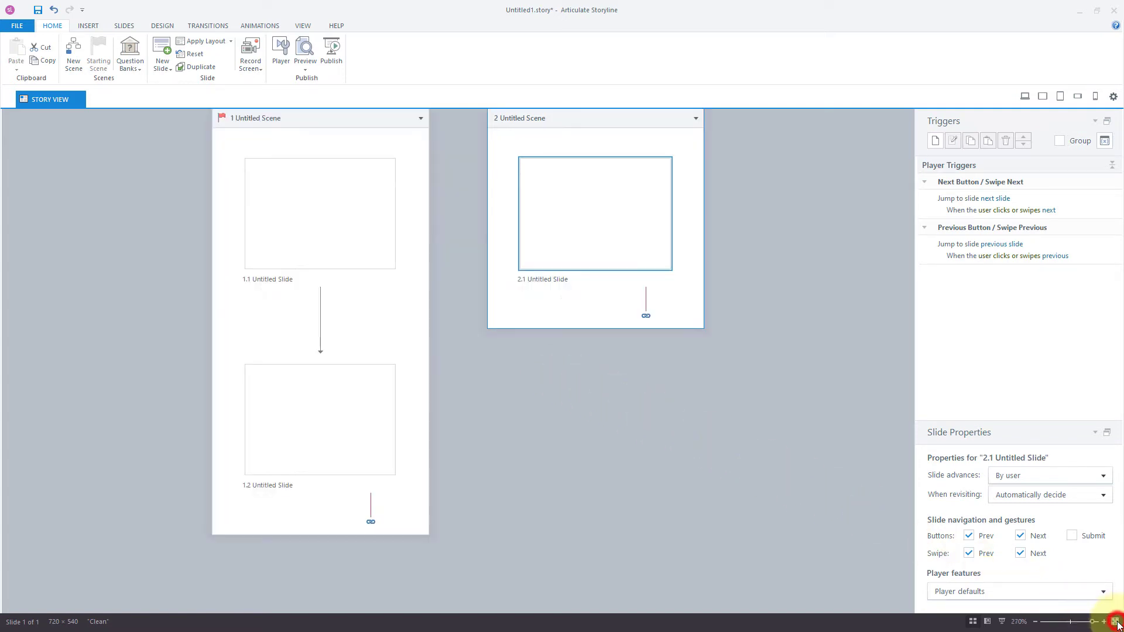
{"action": "left_click", "coordinate": [532, 363]}
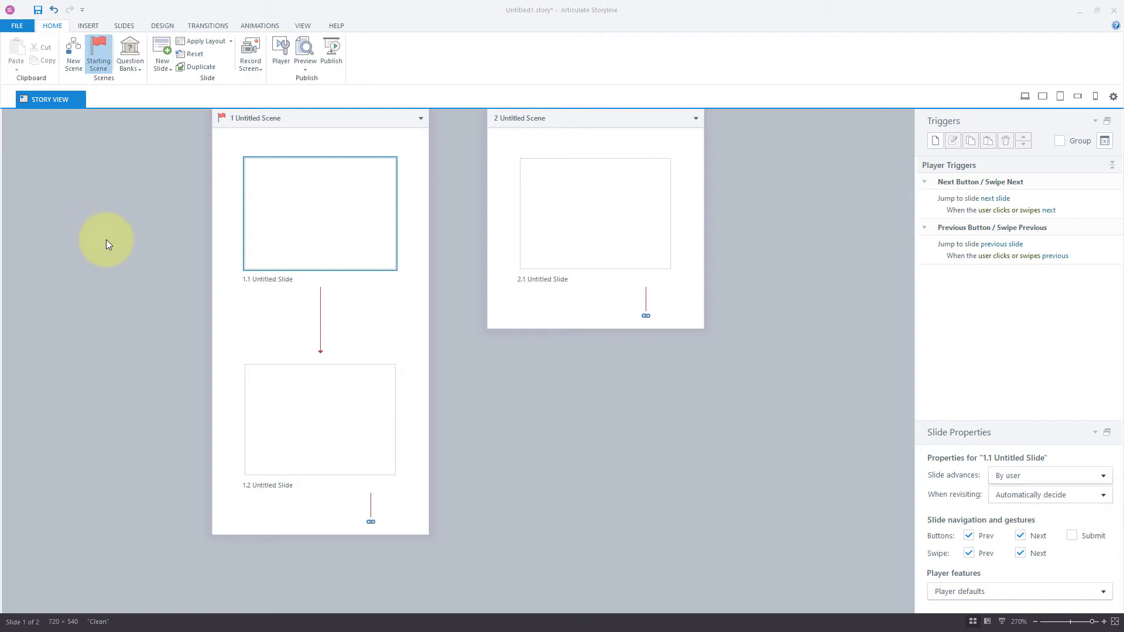
Open slide 1.1 for editing, return briefly to the story overview, and go back to the slide.
{"action": "double_click", "coordinate": [339, 216]}
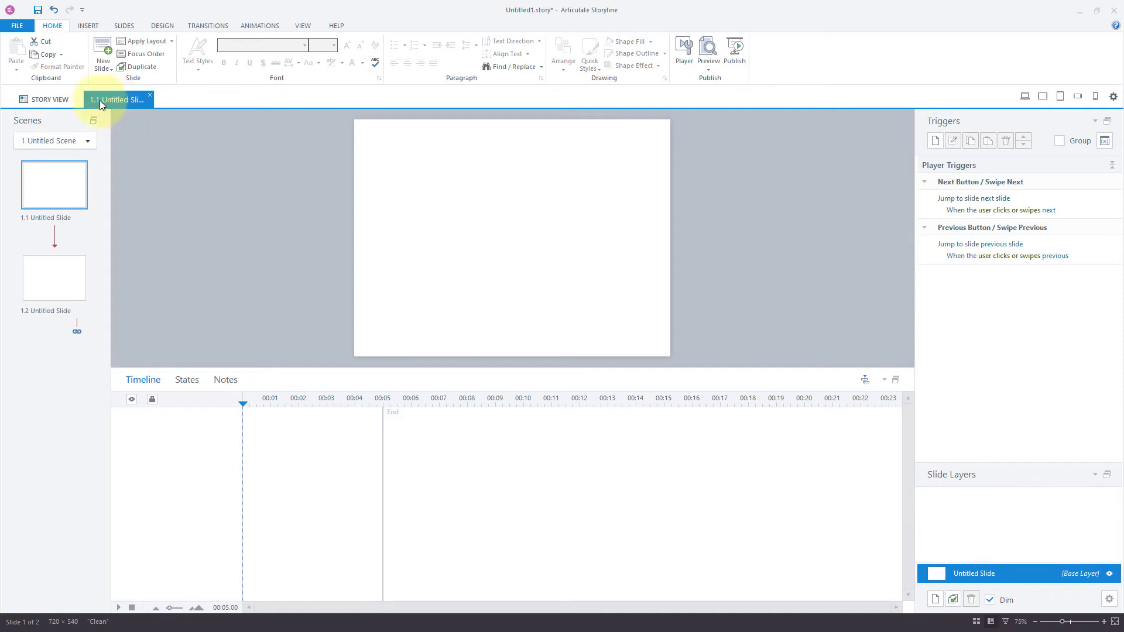
{"action": "left_click", "coordinate": [37, 99]}
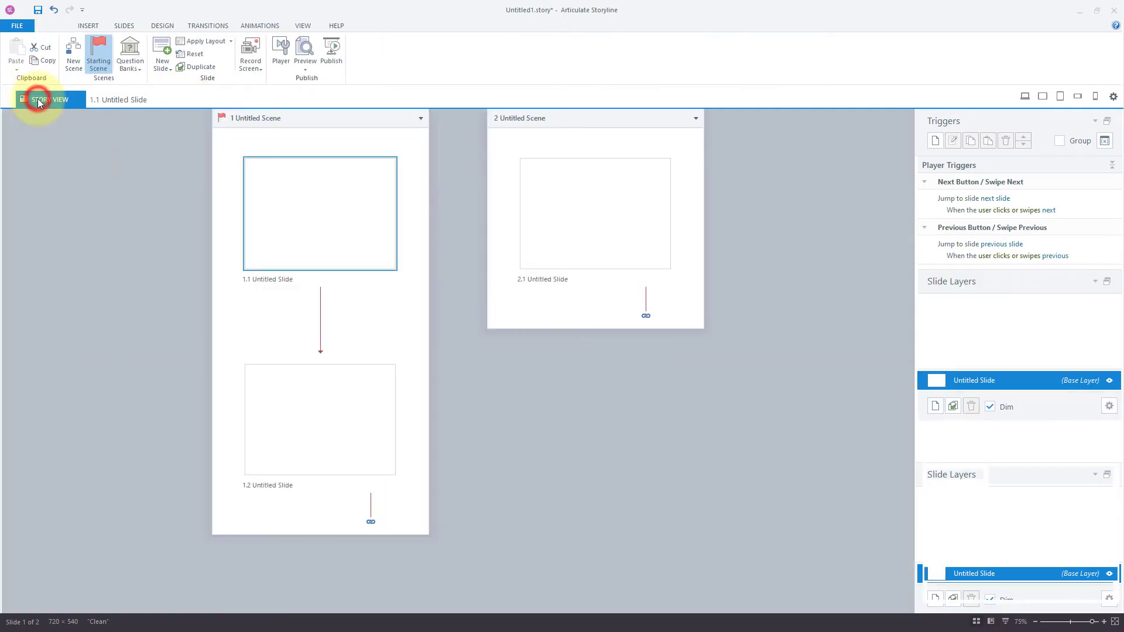
{"action": "left_click", "coordinate": [121, 98]}
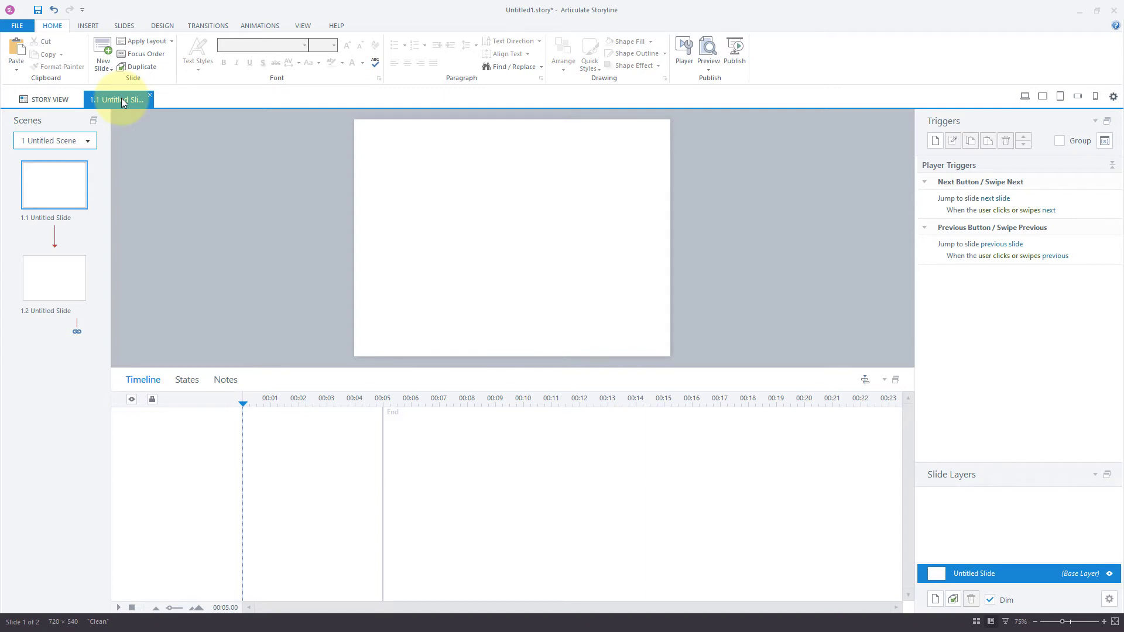
{"action": "left_click", "coordinate": [178, 187]}
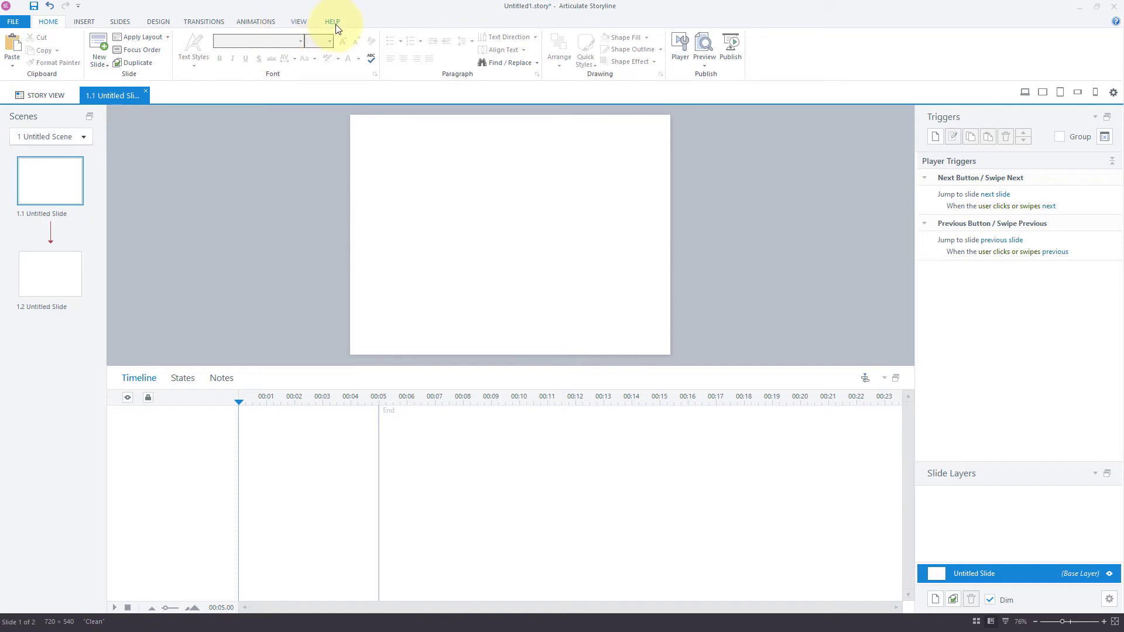
Review the available insert, preview, slide, design, transition, animation, view and help commands for the open slide.
{"action": "left_click", "coordinate": [84, 22]}
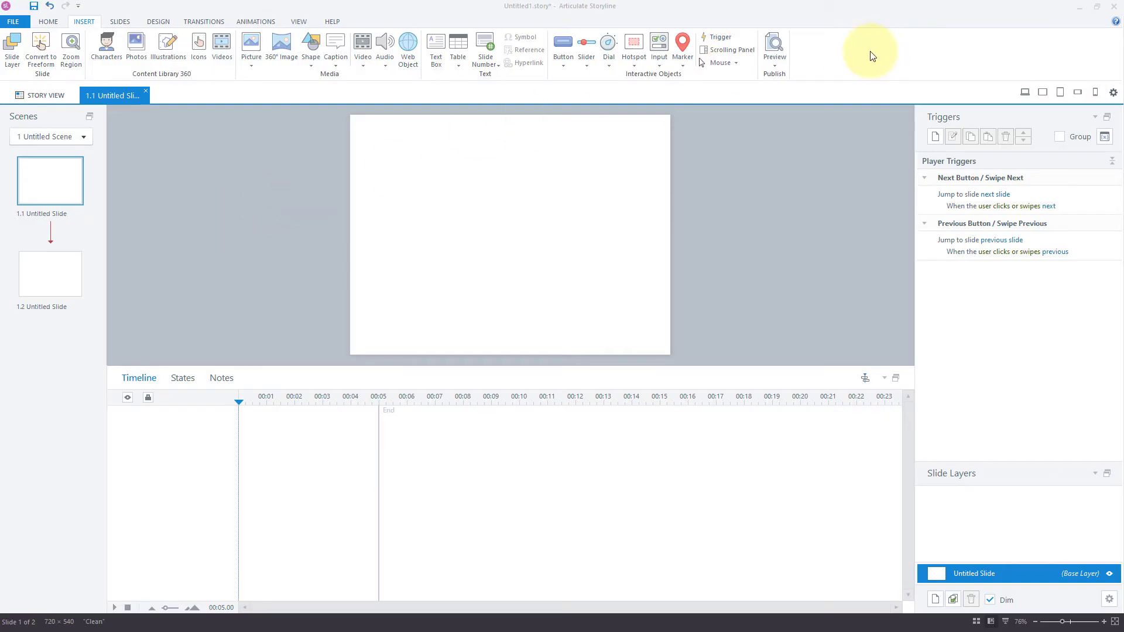
{"action": "left_click", "coordinate": [773, 65]}
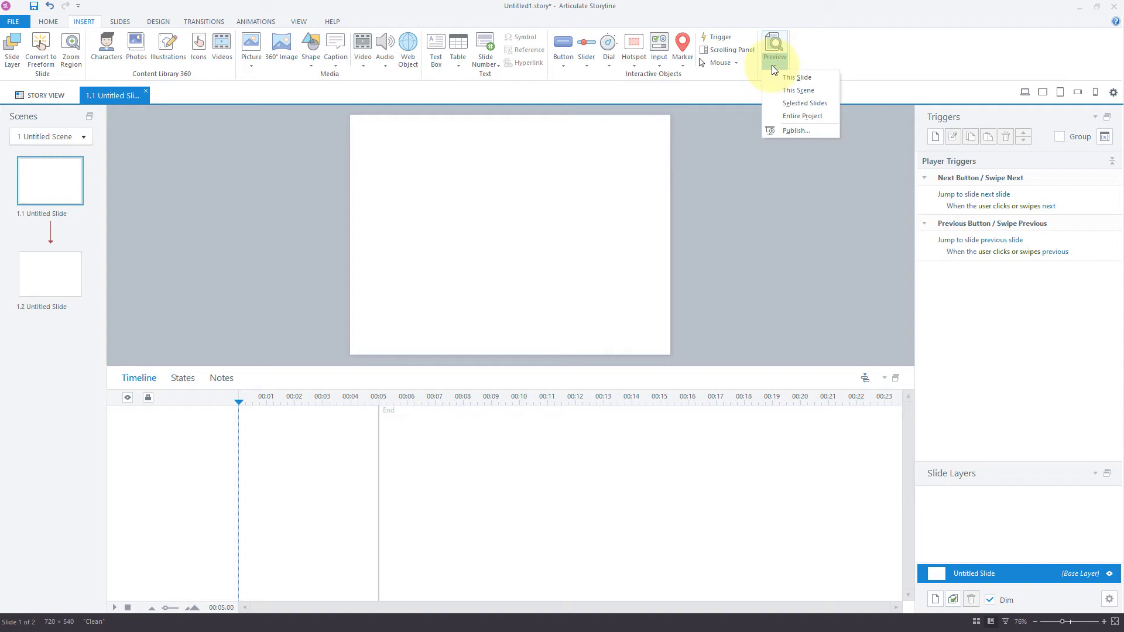
{"action": "left_click", "coordinate": [122, 22]}
{"action": "left_click", "coordinate": [157, 22]}
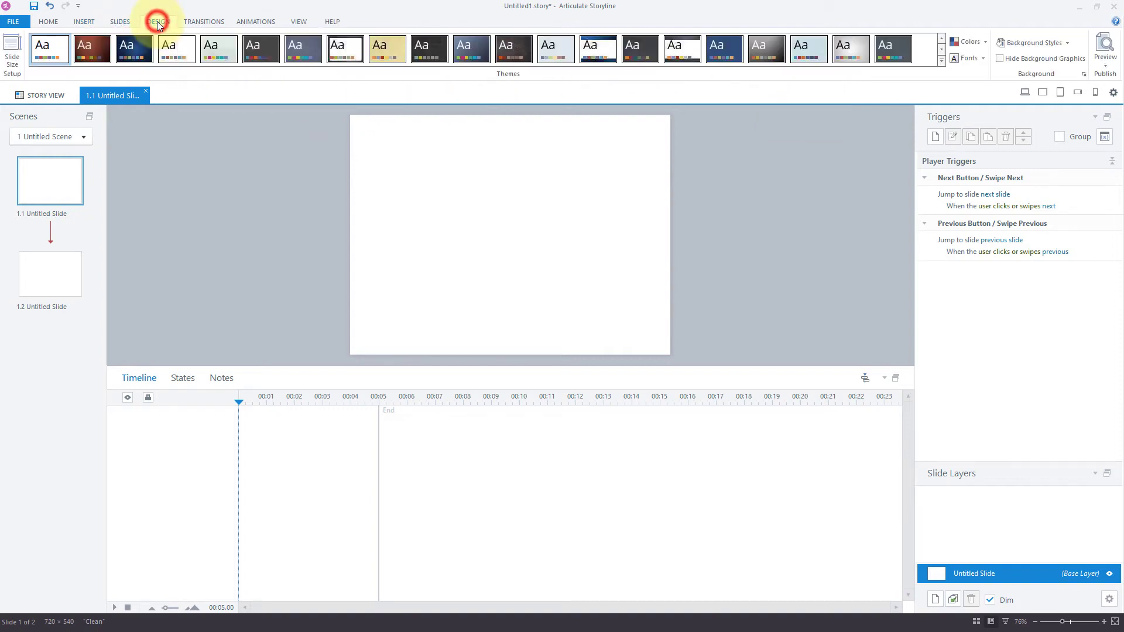
{"action": "left_click", "coordinate": [208, 21]}
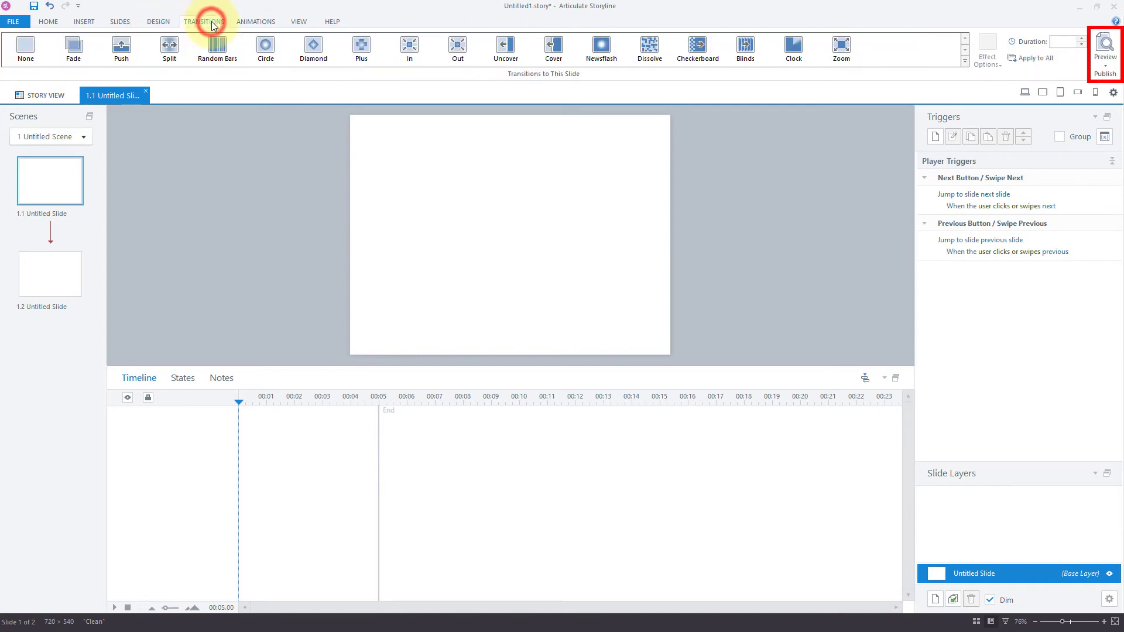
{"action": "left_click", "coordinate": [253, 22]}
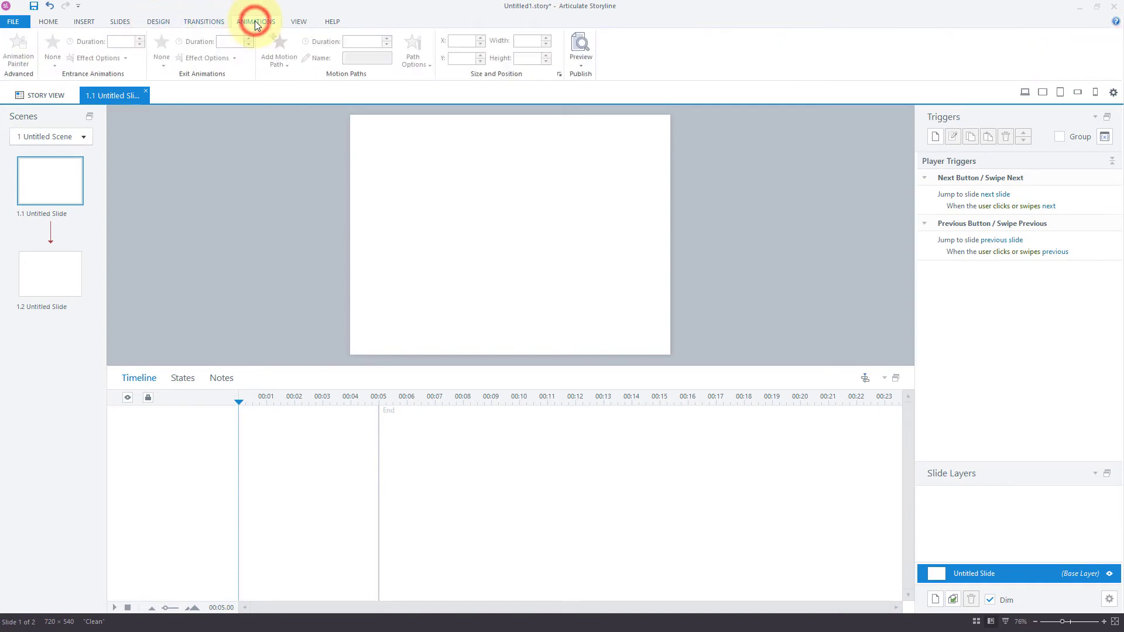
{"action": "left_click", "coordinate": [291, 21]}
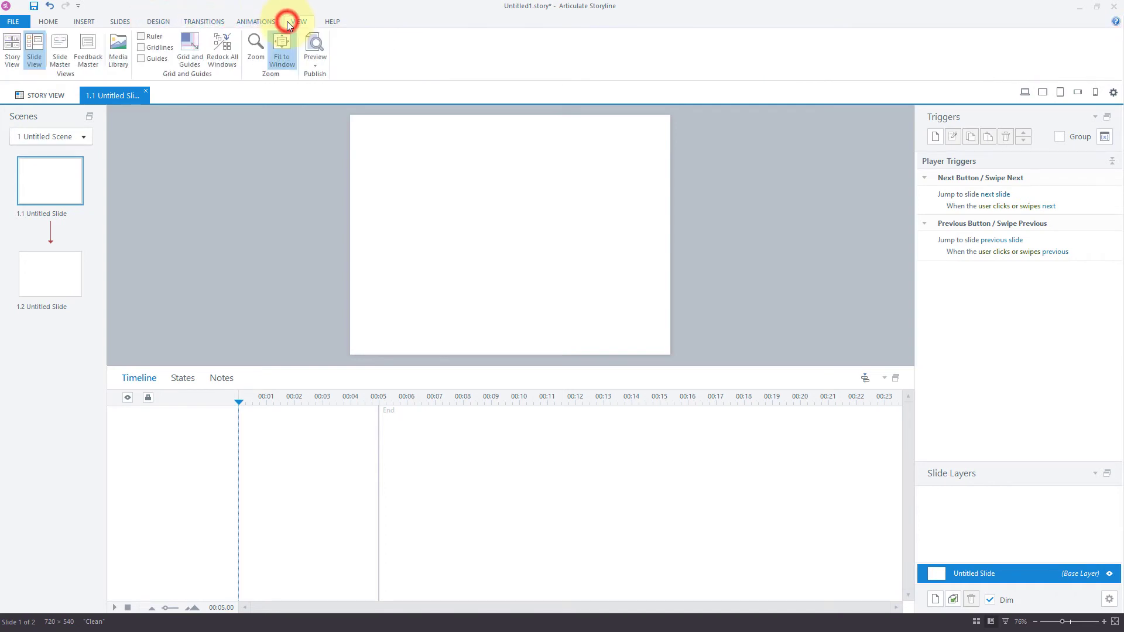
{"action": "left_click", "coordinate": [332, 22]}
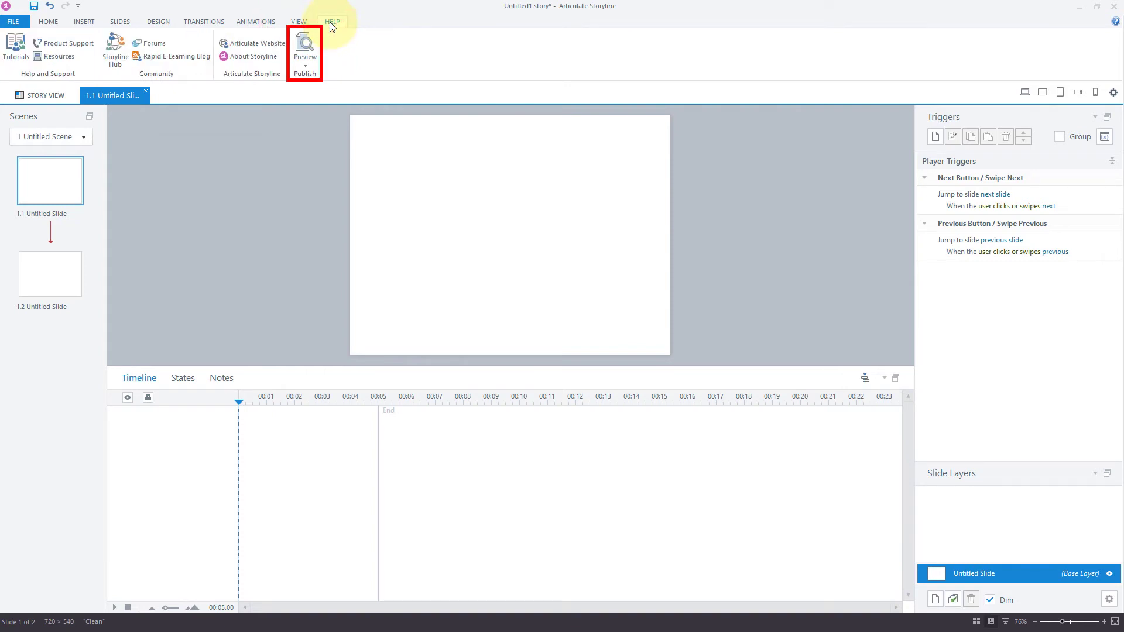
{"action": "left_click", "coordinate": [50, 22]}
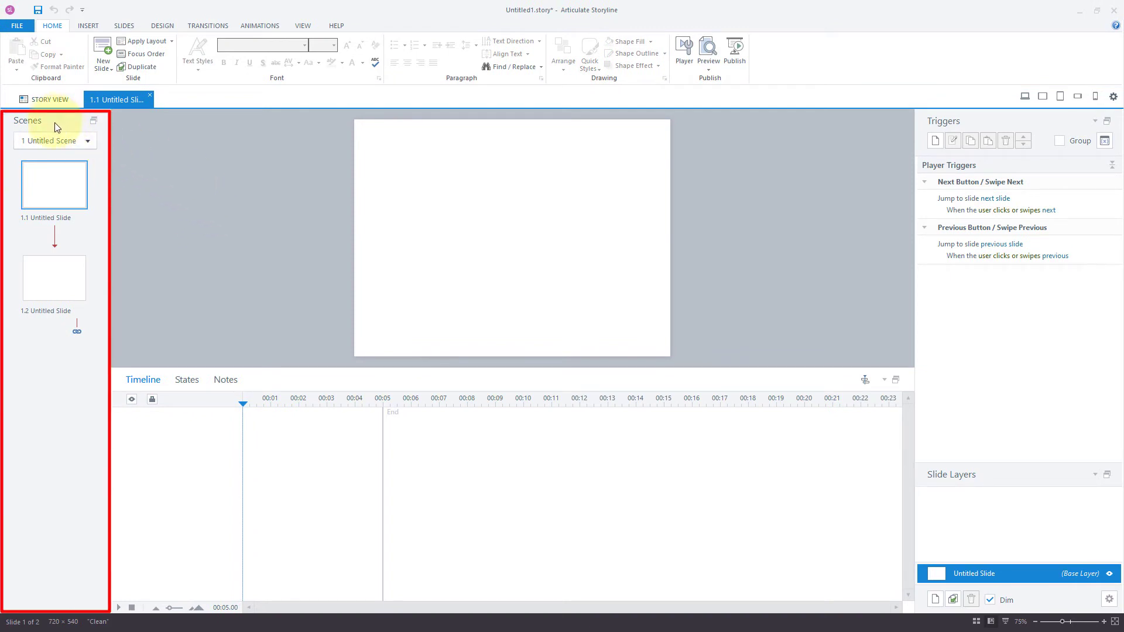
View slide 1.2 of the first scene and switch the slide view to the second scene.
{"action": "left_click", "coordinate": [65, 293]}
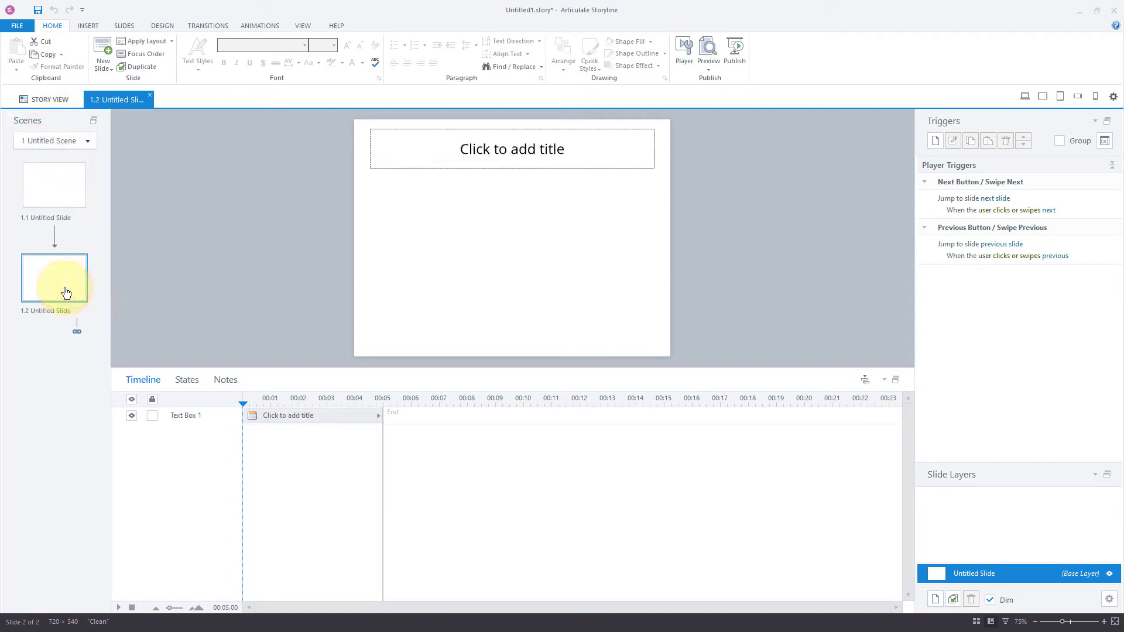
{"action": "left_click", "coordinate": [86, 141]}
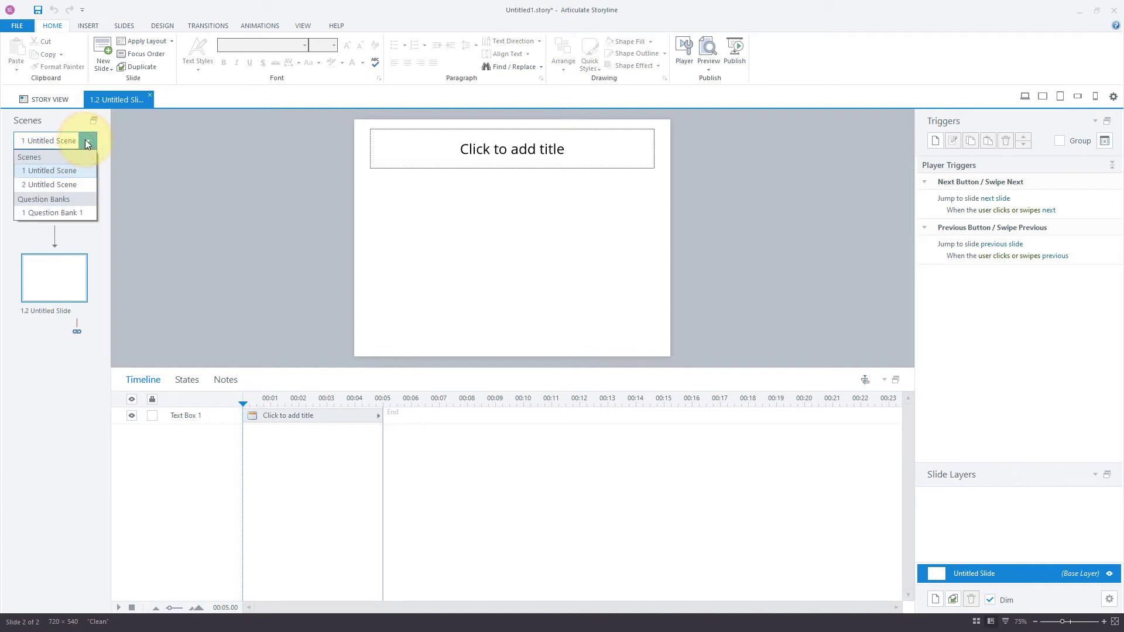
{"action": "left_click", "coordinate": [65, 186]}
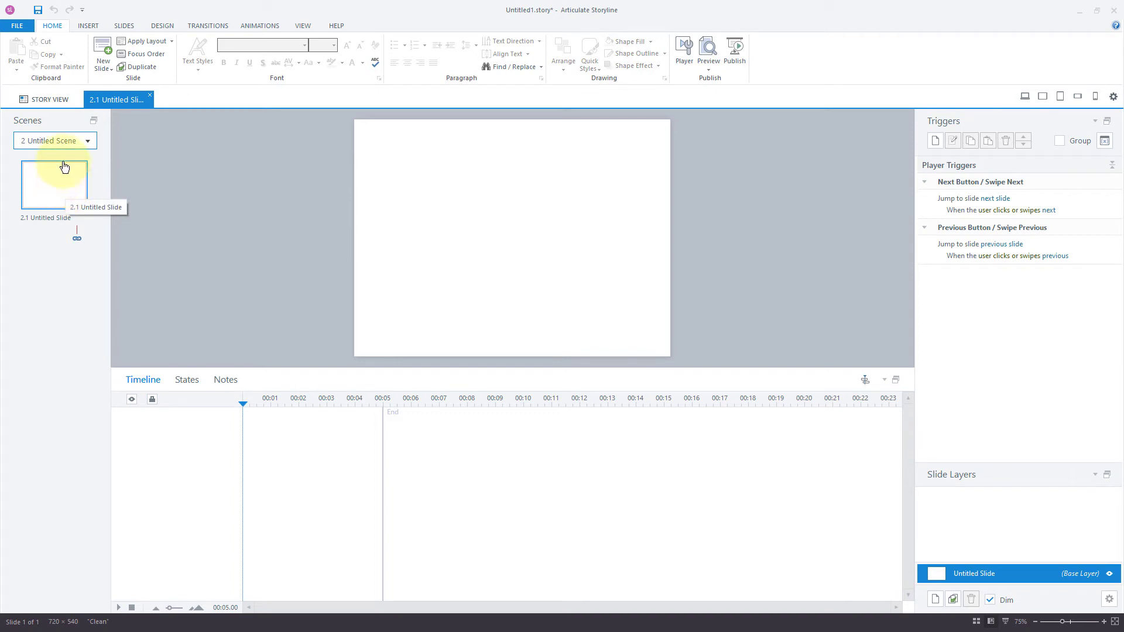
{"action": "scroll", "coordinate": [60, 139], "scroll_direction": "up", "scroll_amount": 1}
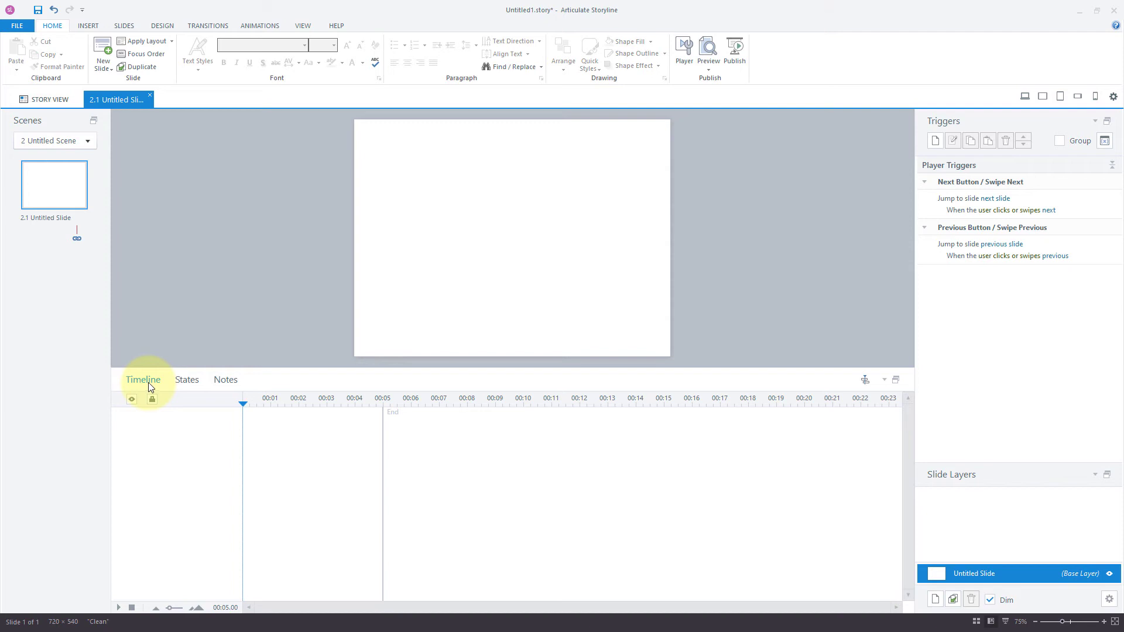
Switch back to the first scene and open its slide 1.2 with the title placeholder.
{"action": "left_click", "coordinate": [87, 144]}
{"action": "left_click", "coordinate": [49, 168]}
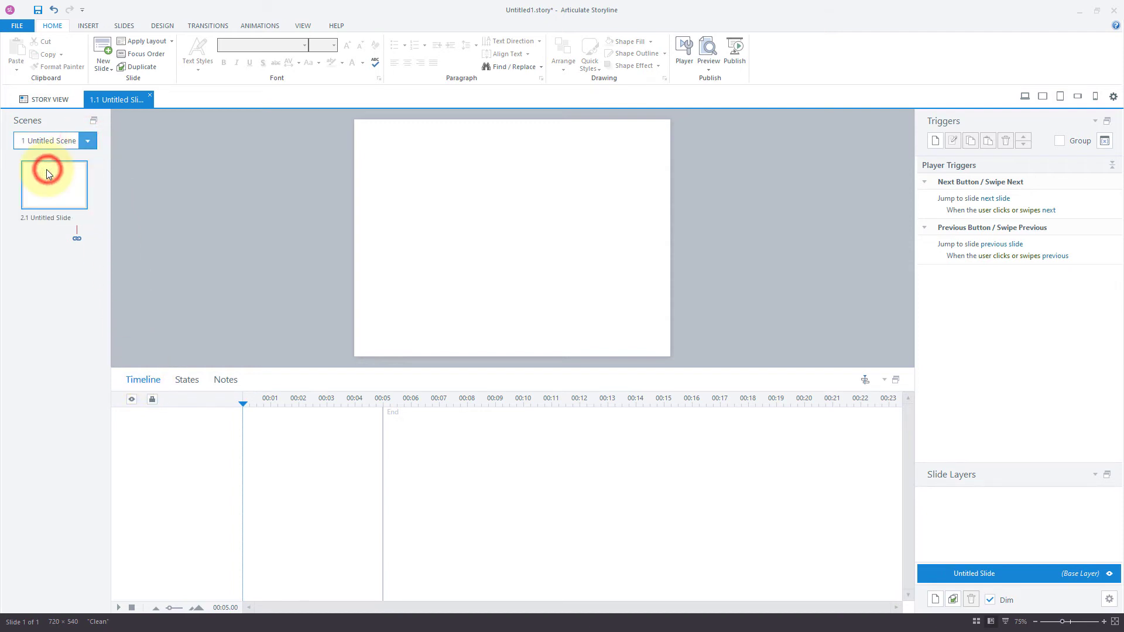
{"action": "left_click", "coordinate": [51, 280]}
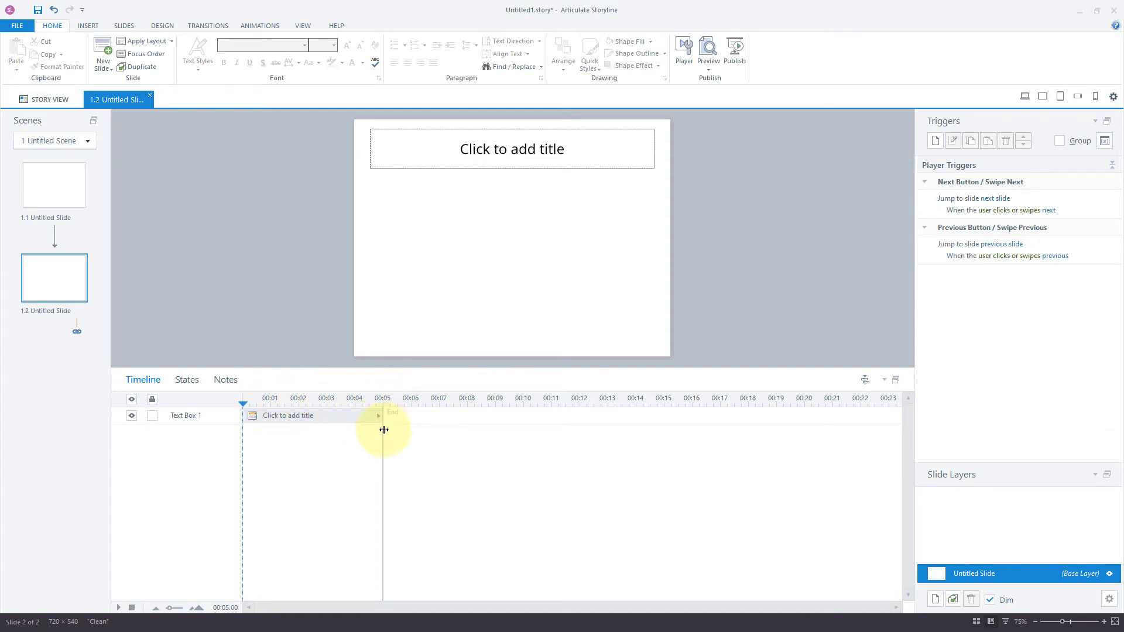
Hide and show the title text box in the timeline, and lock and unlock it.
{"action": "mouse_move", "coordinate": [383, 448]}
{"action": "left_mouse_down"}
{"action": "mouse_move", "coordinate": [398, 449]}
{"action": "mouse_move", "coordinate": [382, 448]}
{"action": "left_mouse_up"}
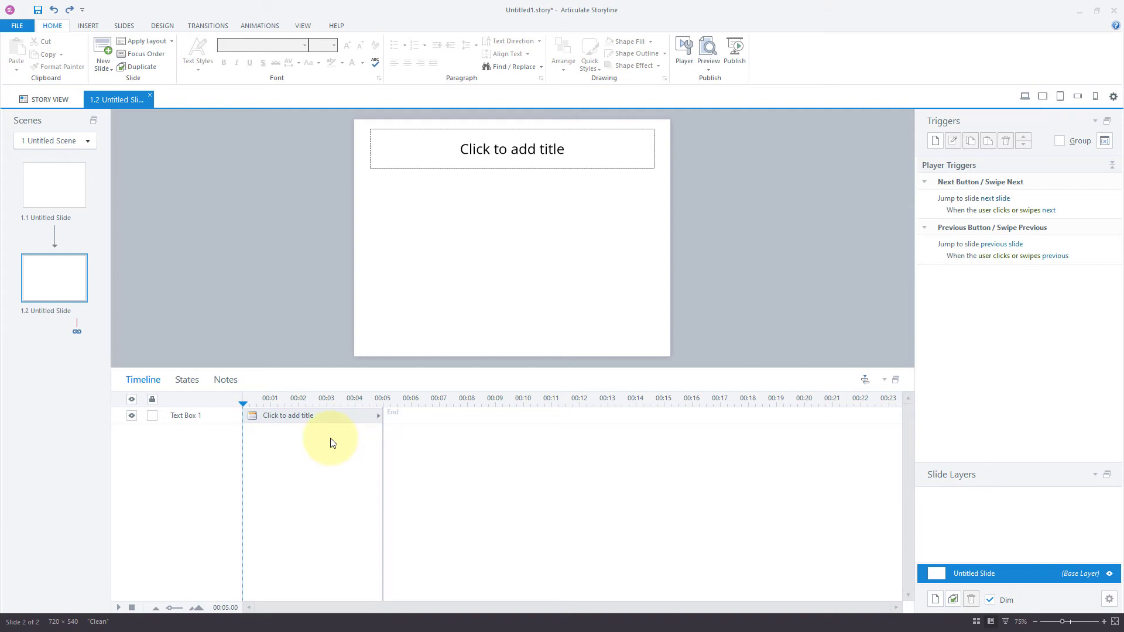
{"action": "left_click", "coordinate": [131, 416]}
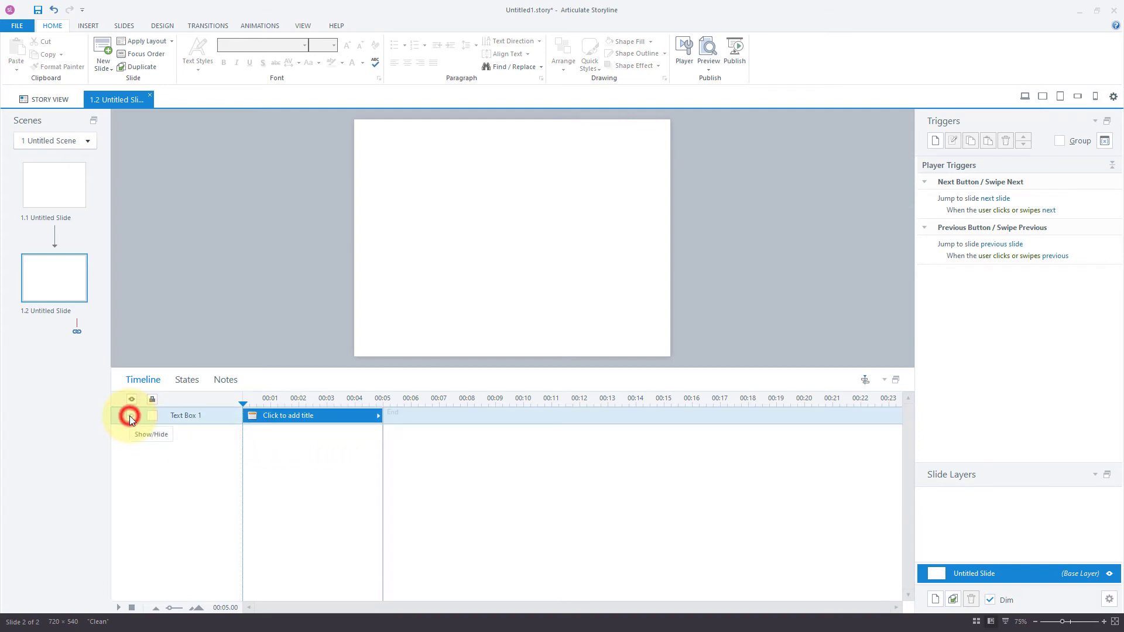
{"action": "left_click", "coordinate": [130, 416]}
{"action": "left_click", "coordinate": [152, 416]}
{"action": "left_click", "coordinate": [153, 417]}
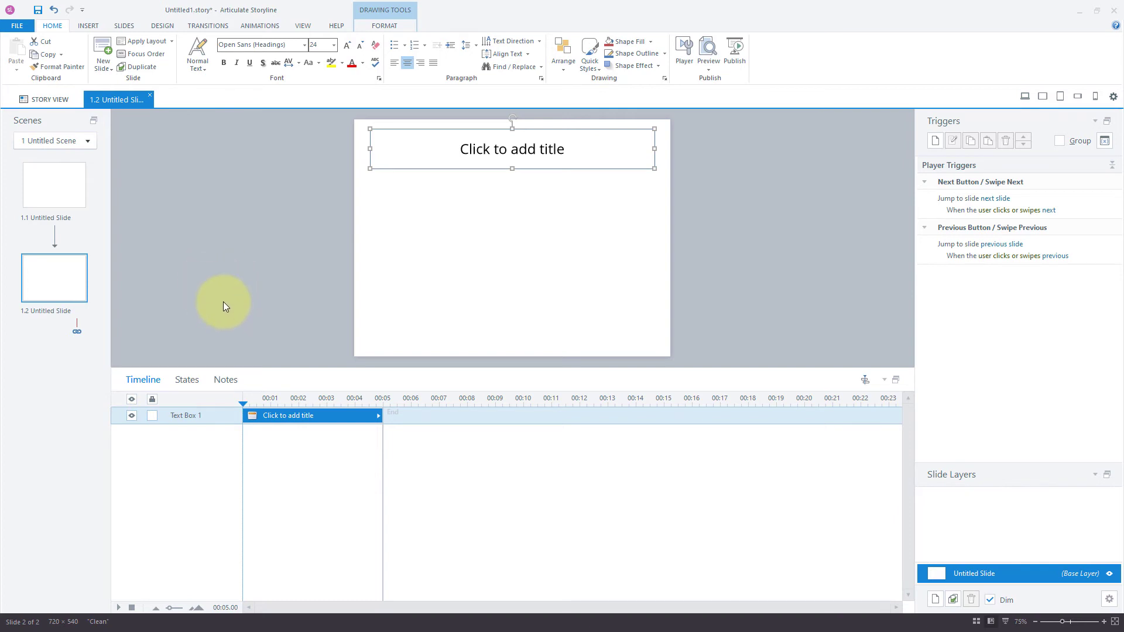
Draw a rectangle overlapping the title placeholder and move it below the title text box in the timeline order.
{"action": "left_click", "coordinate": [94, 27]}
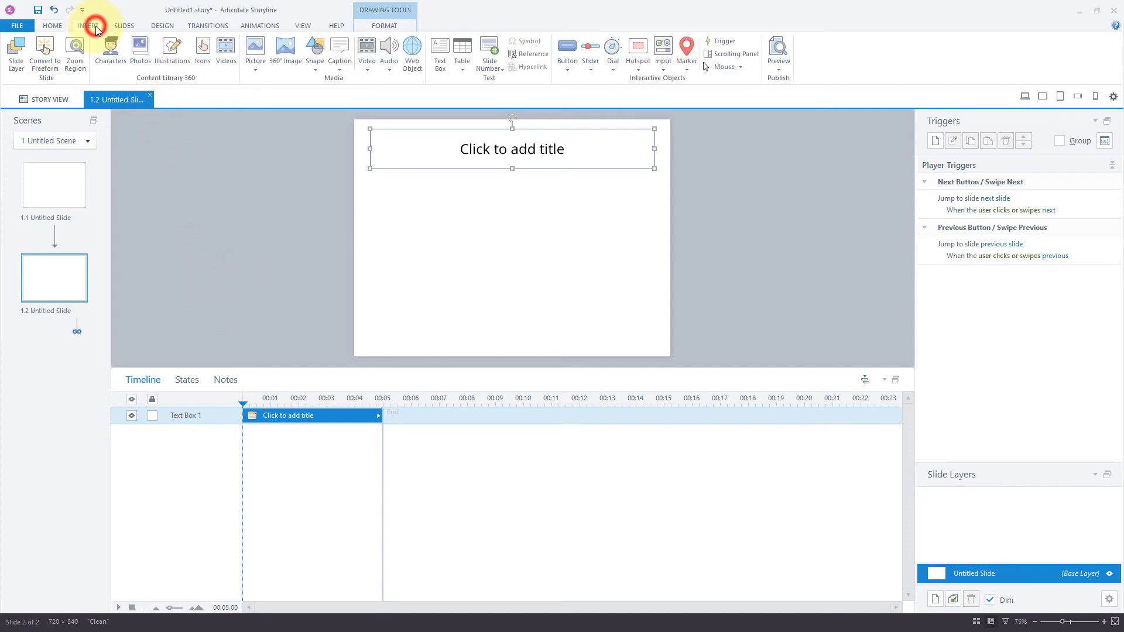
{"action": "left_click", "coordinate": [318, 68]}
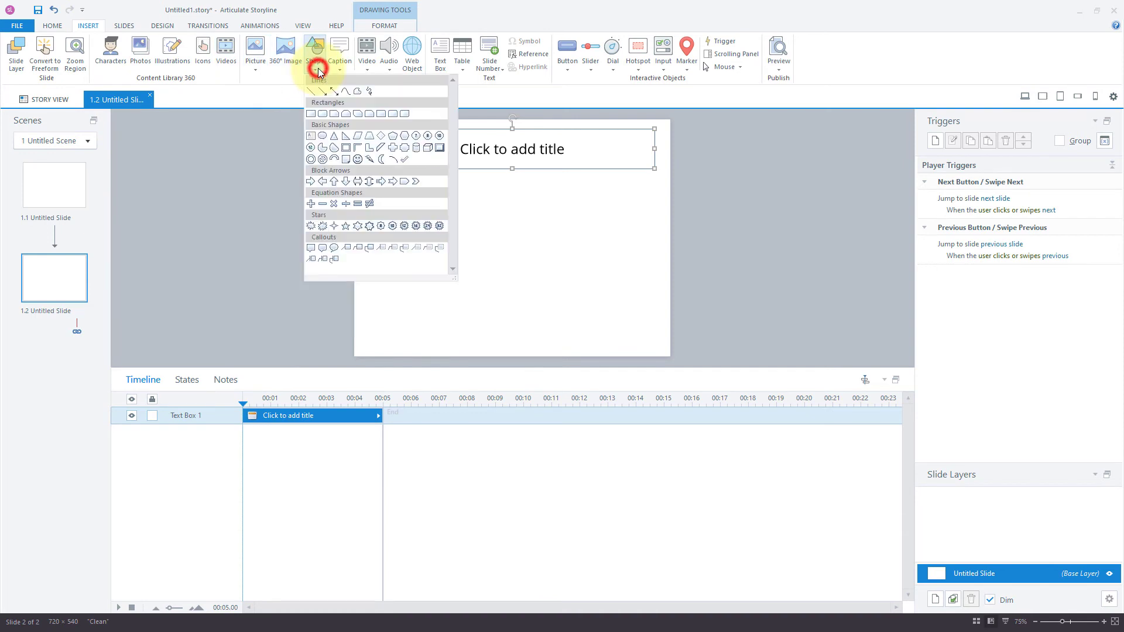
{"action": "left_click", "coordinate": [311, 114]}
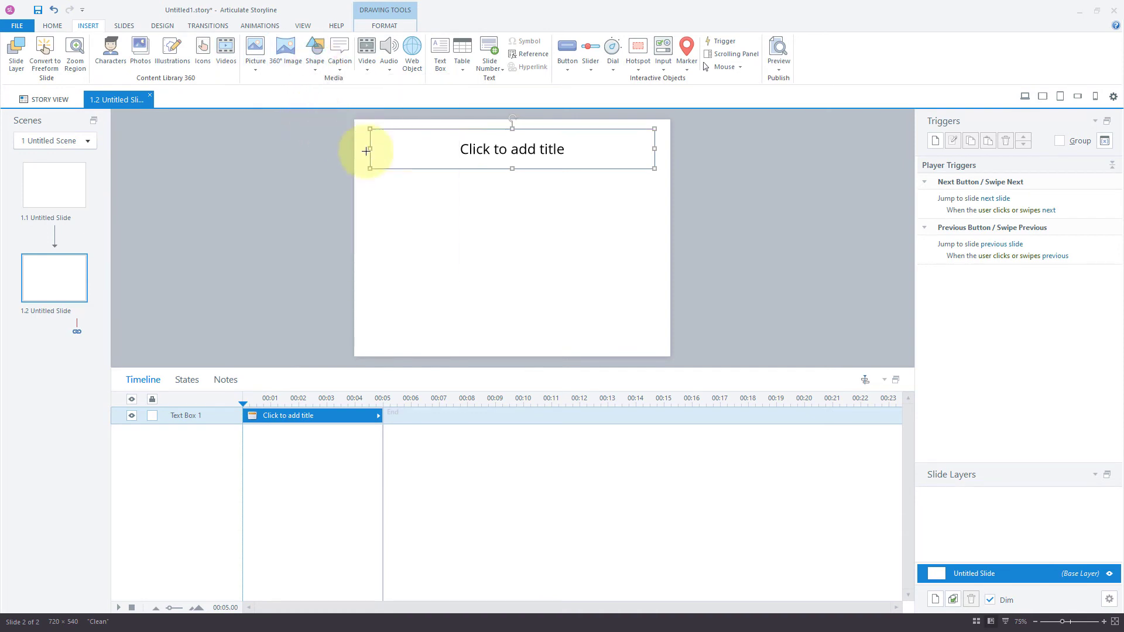
{"action": "left_click_drag", "start_coordinate": [429, 187], "coordinate": [516, 140]}
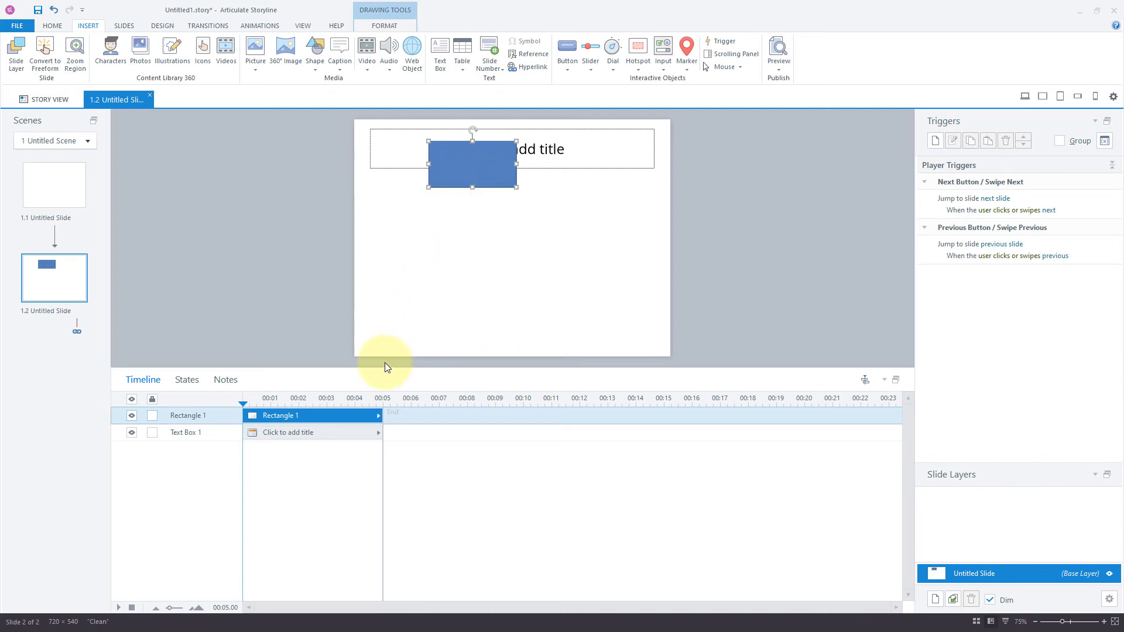
{"action": "left_click_drag", "start_coordinate": [296, 414], "coordinate": [292, 434]}
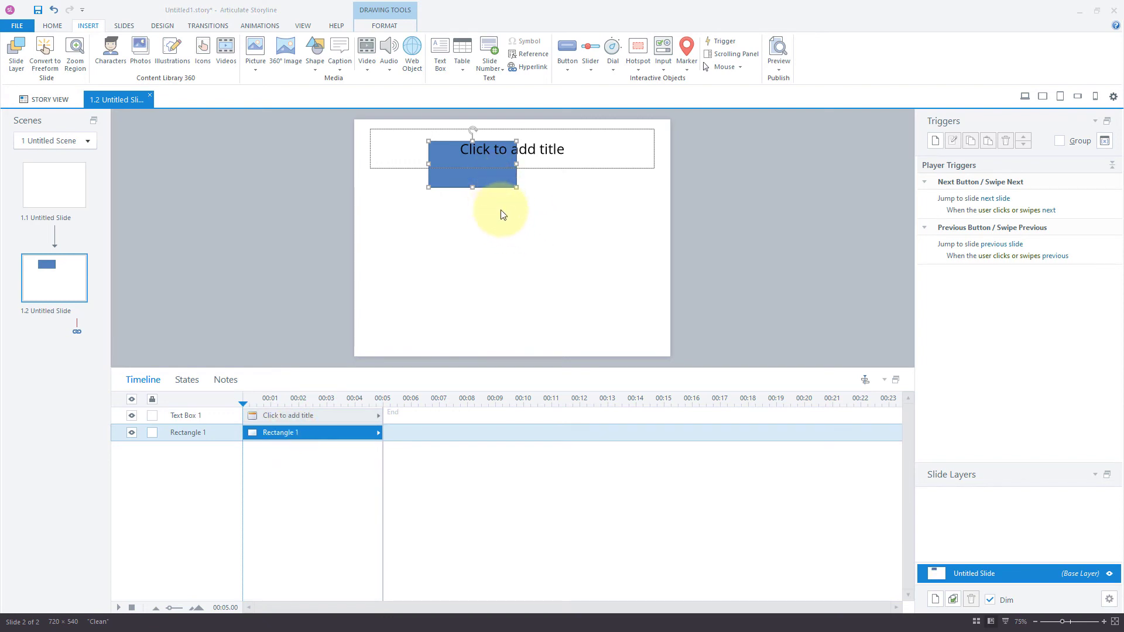
{"action": "key", "text": "ctrl+z"}
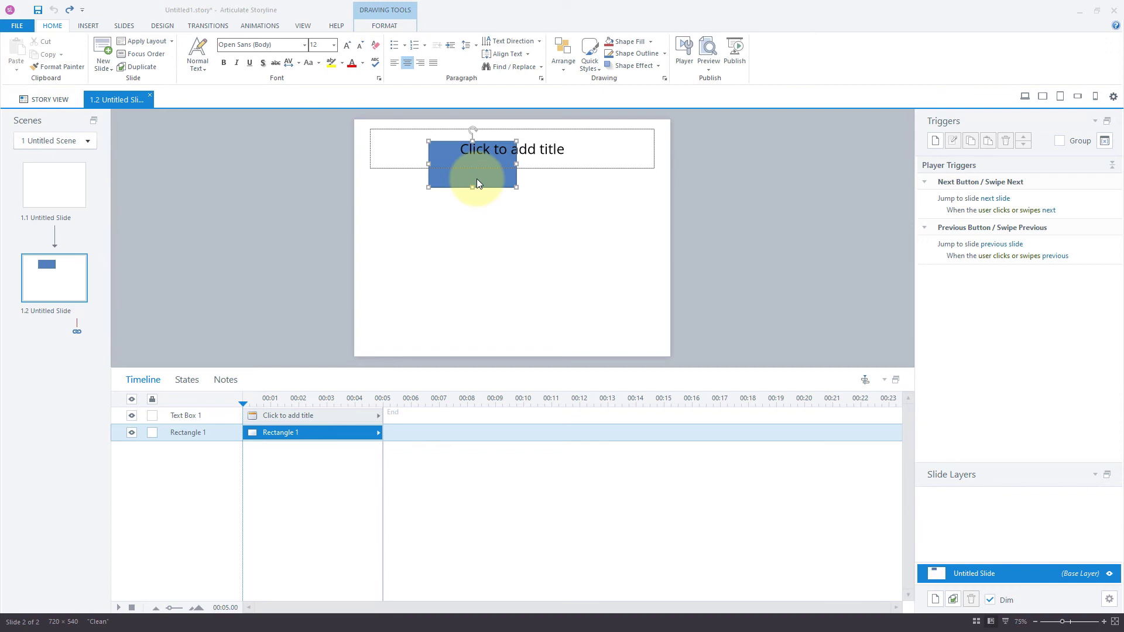
Show the rectangle's states and insert a square-cornered button of about 332 × 53 px below it, labelled "Next".
{"action": "left_click", "coordinate": [184, 379]}
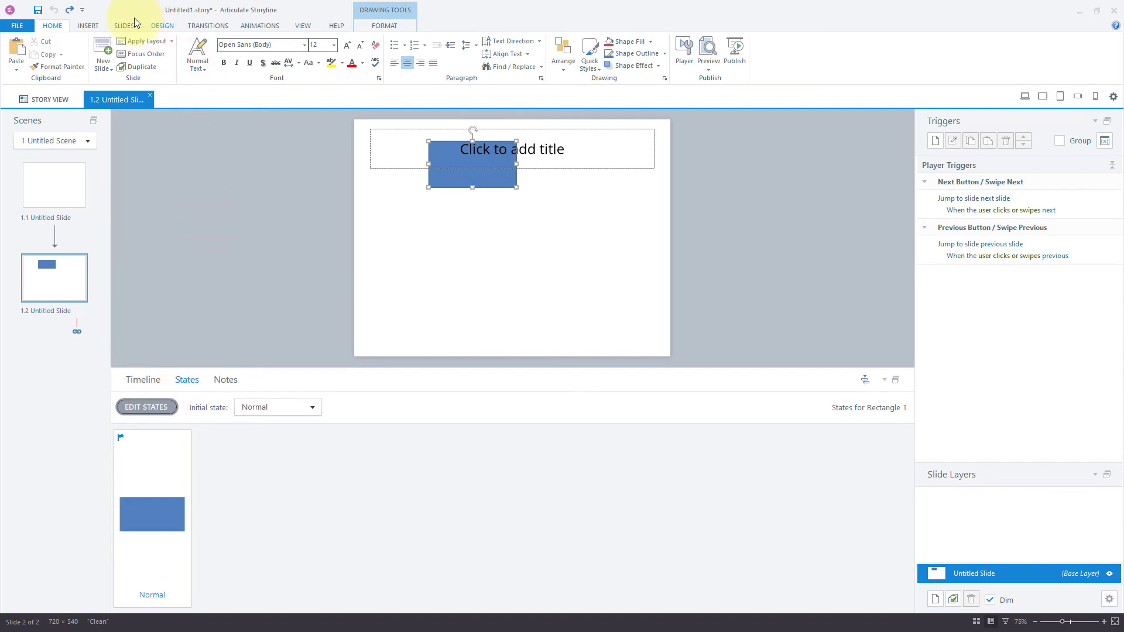
{"action": "left_click", "coordinate": [89, 26]}
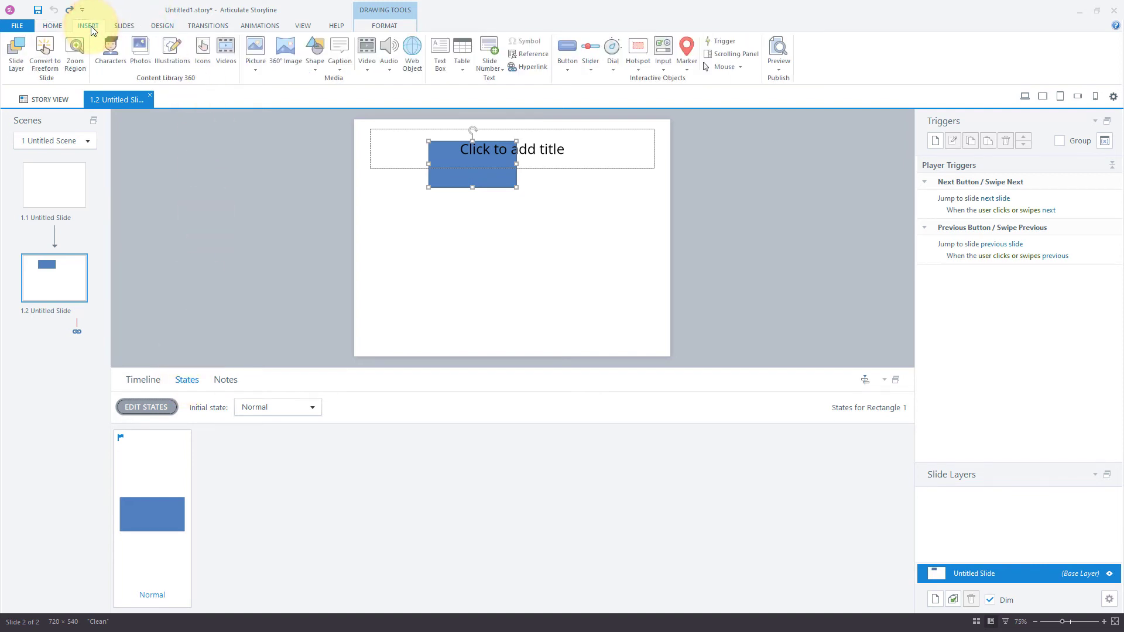
{"action": "left_click", "coordinate": [569, 69]}
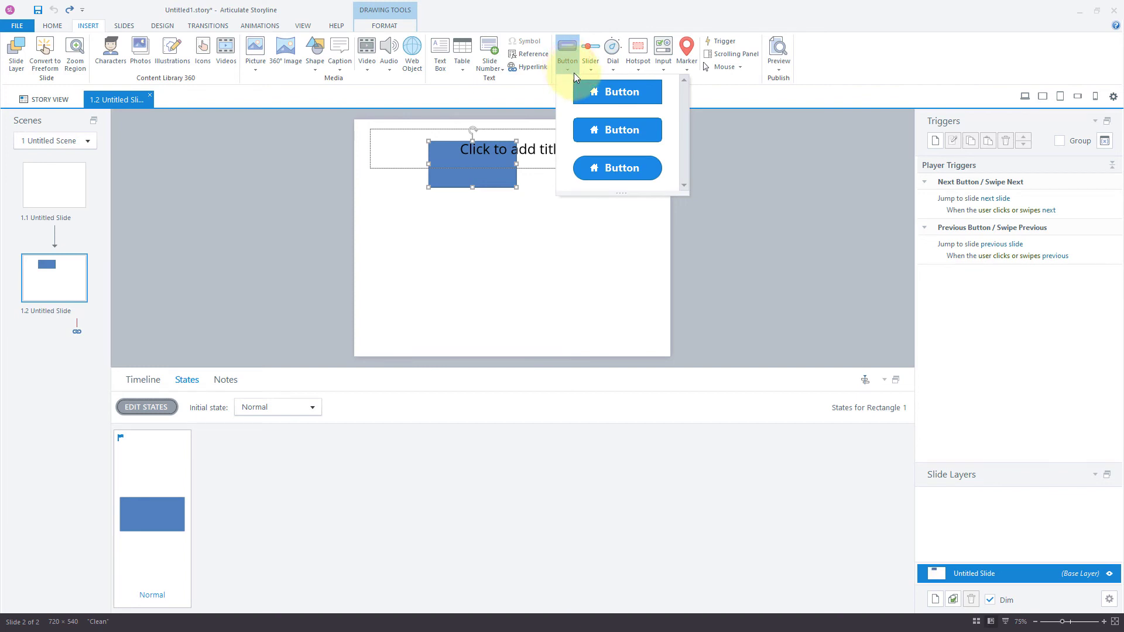
{"action": "left_click", "coordinate": [592, 97]}
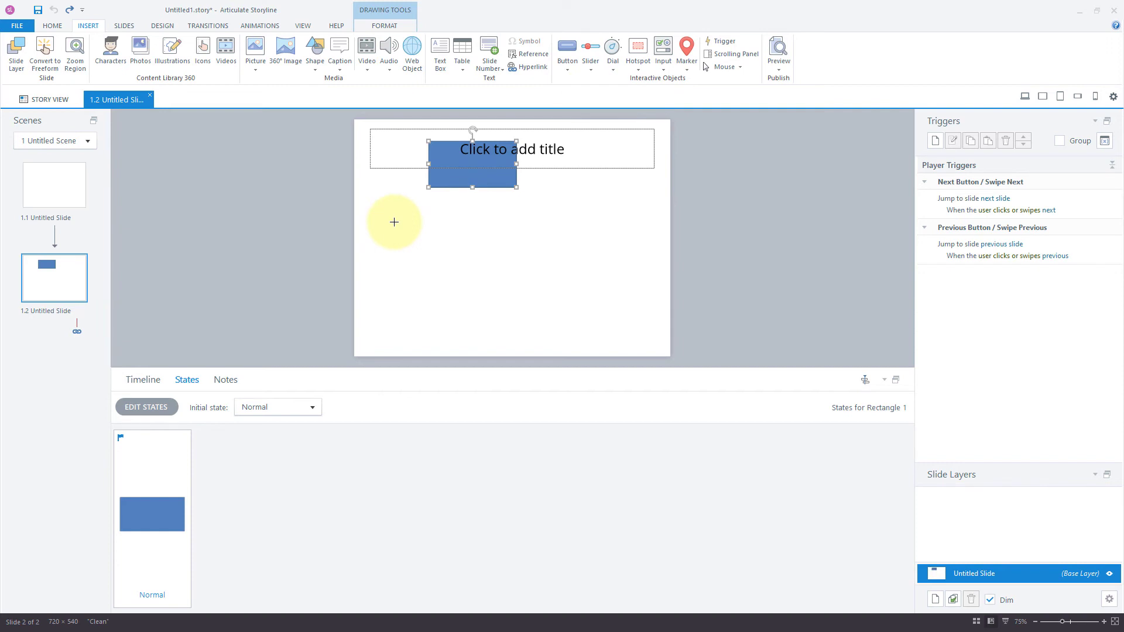
{"action": "left_click_drag", "start_coordinate": [394, 222], "coordinate": [539, 245]}
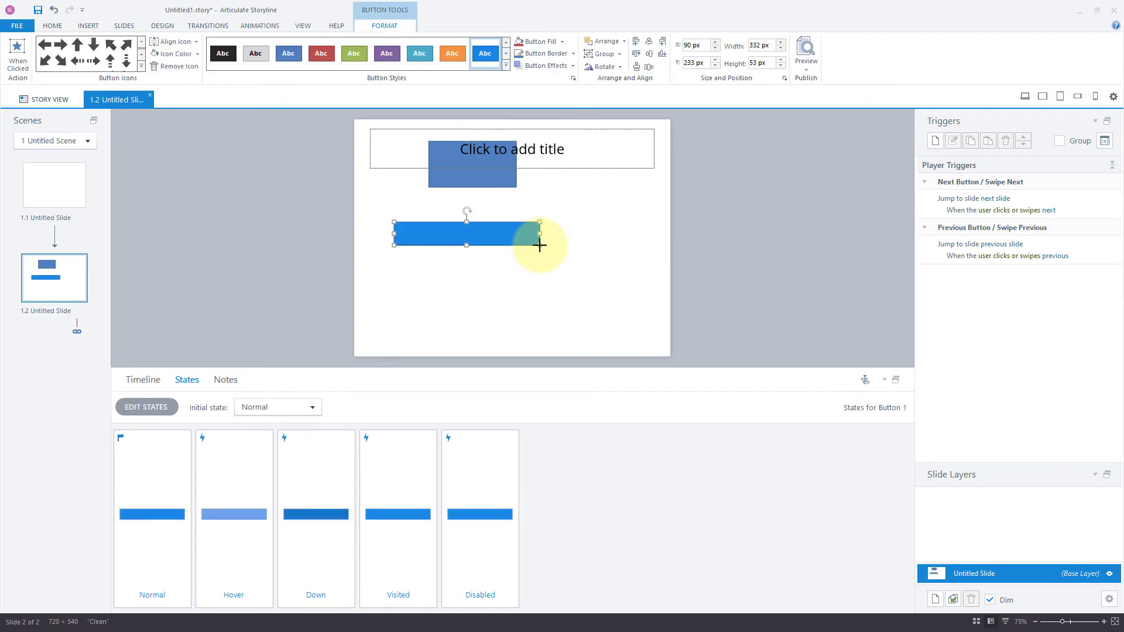
{"action": "type", "text": "Next"}
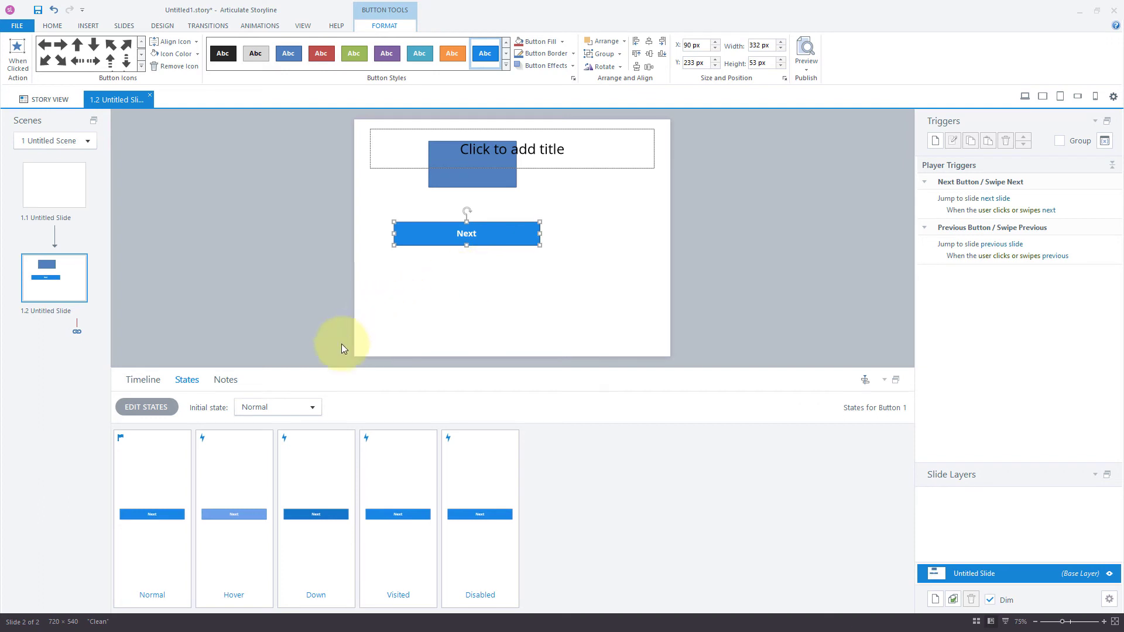
Examine the Next button's Normal, Hover, Down, Visited and Disabled states on the slide.
{"action": "left_click", "coordinate": [155, 469]}
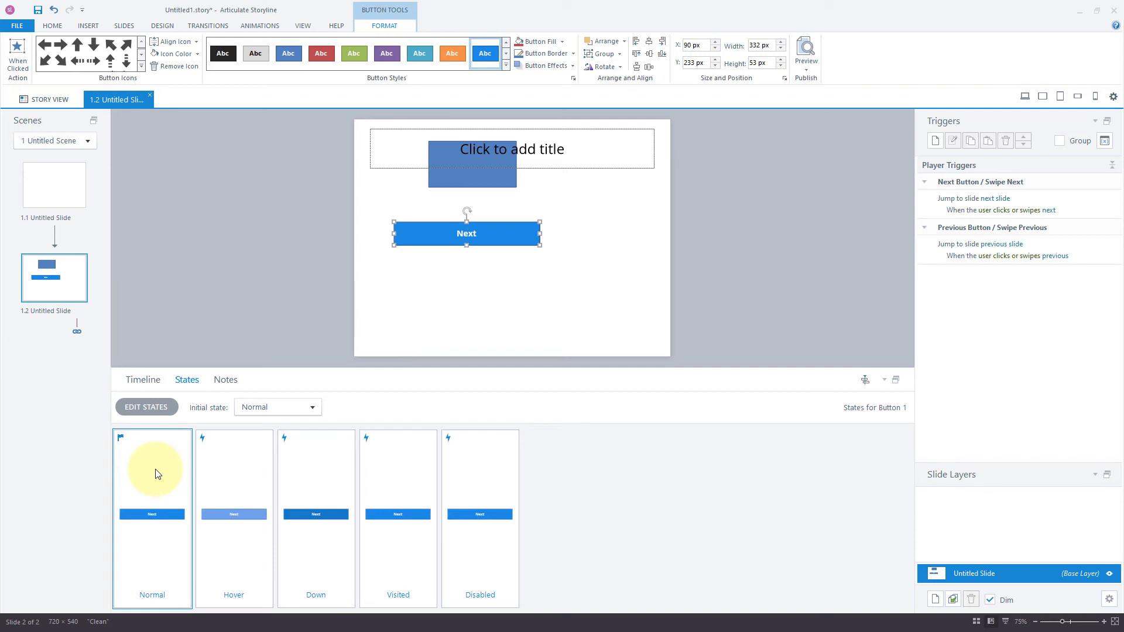
{"action": "left_click", "coordinate": [236, 481]}
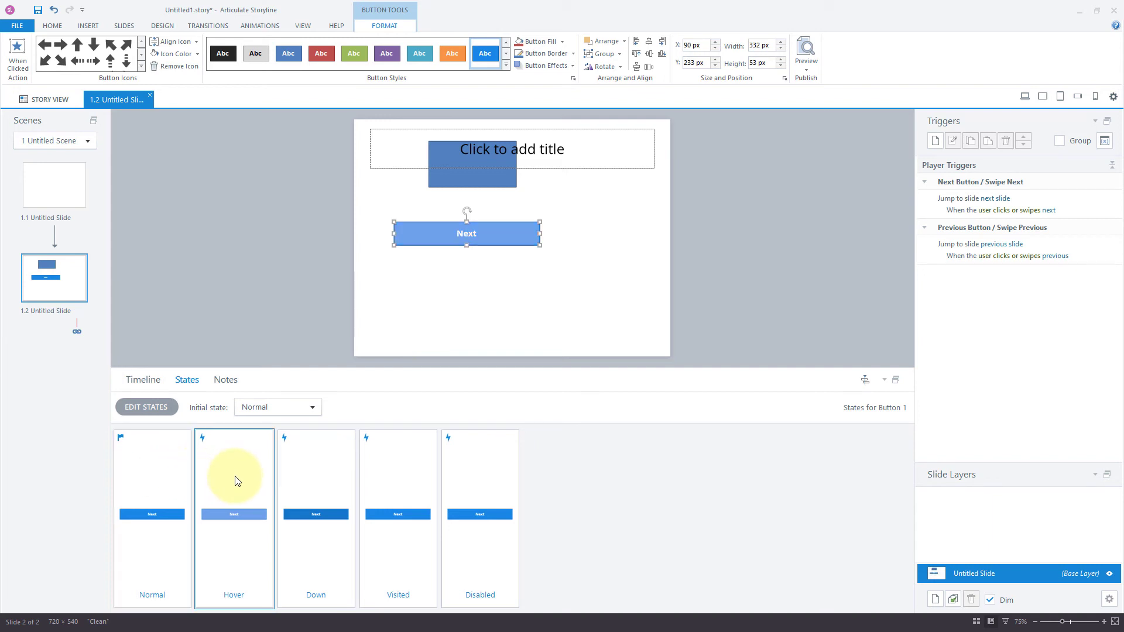
{"action": "left_click", "coordinate": [304, 477]}
{"action": "left_click", "coordinate": [392, 481]}
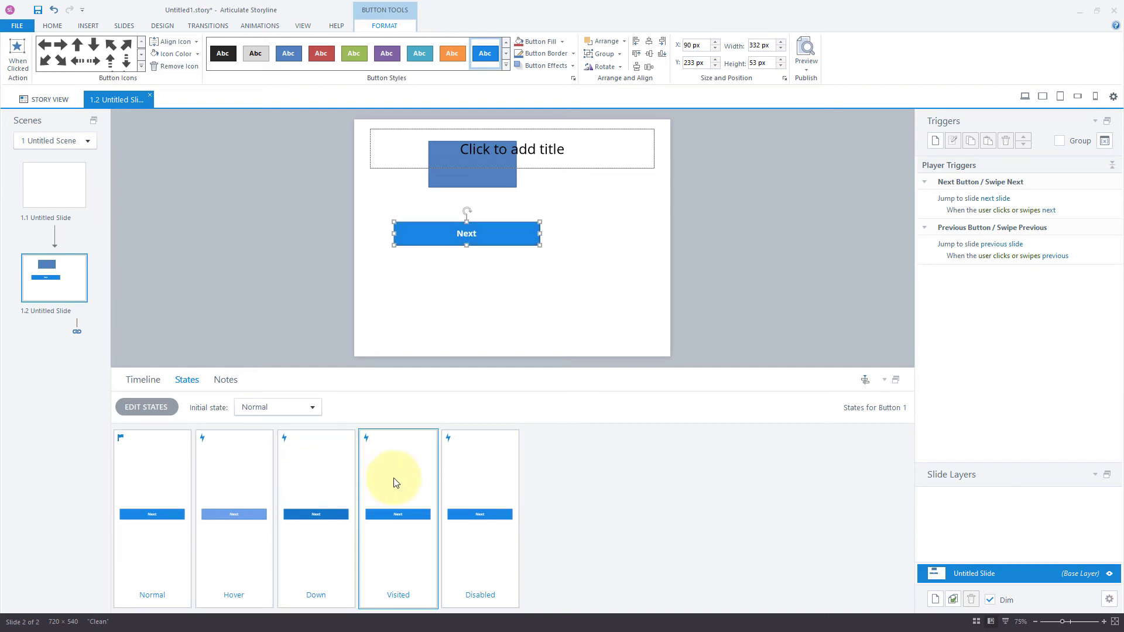
{"action": "left_click", "coordinate": [467, 481]}
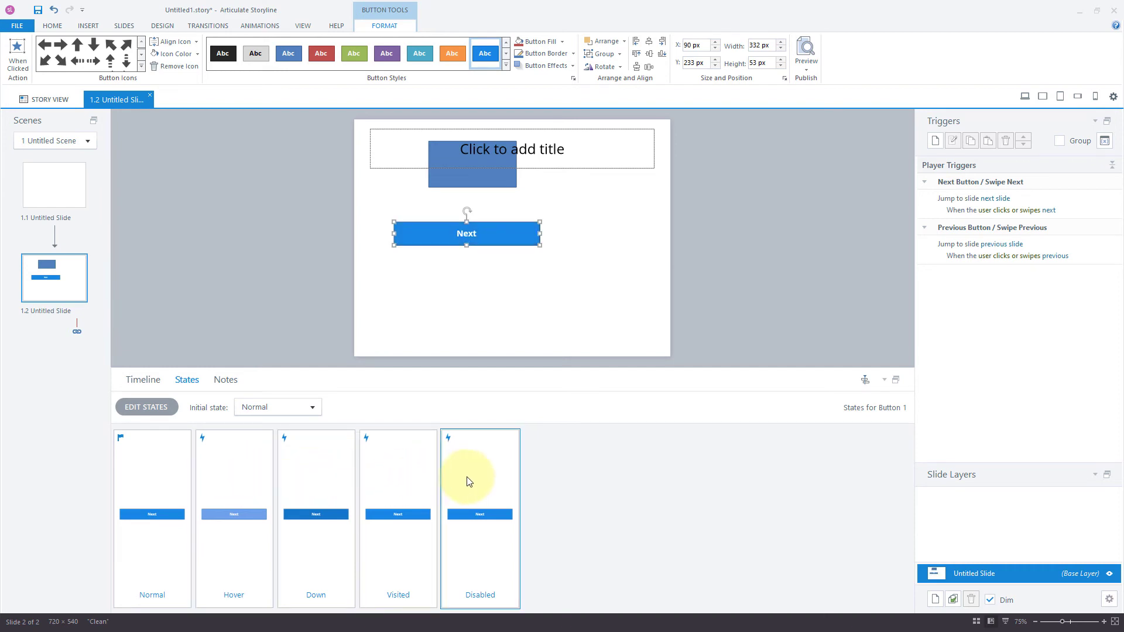
{"action": "left_click", "coordinate": [325, 478]}
{"action": "left_click", "coordinate": [256, 478]}
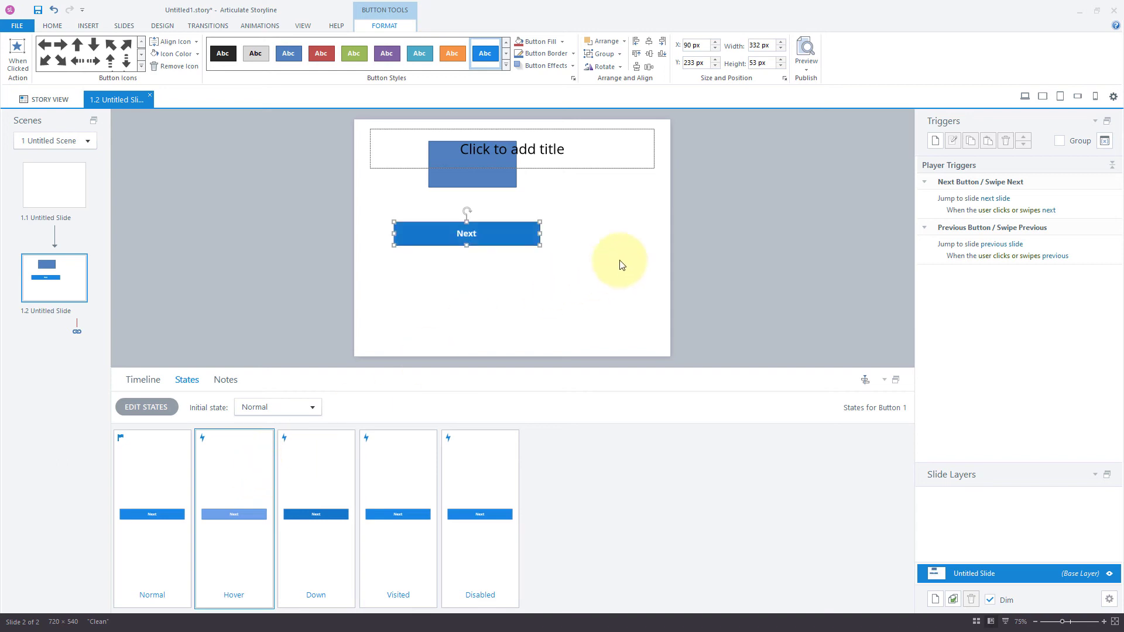
Preview this slide to check how the Next button reacts, and close the preview.
{"action": "left_click", "coordinate": [810, 69]}
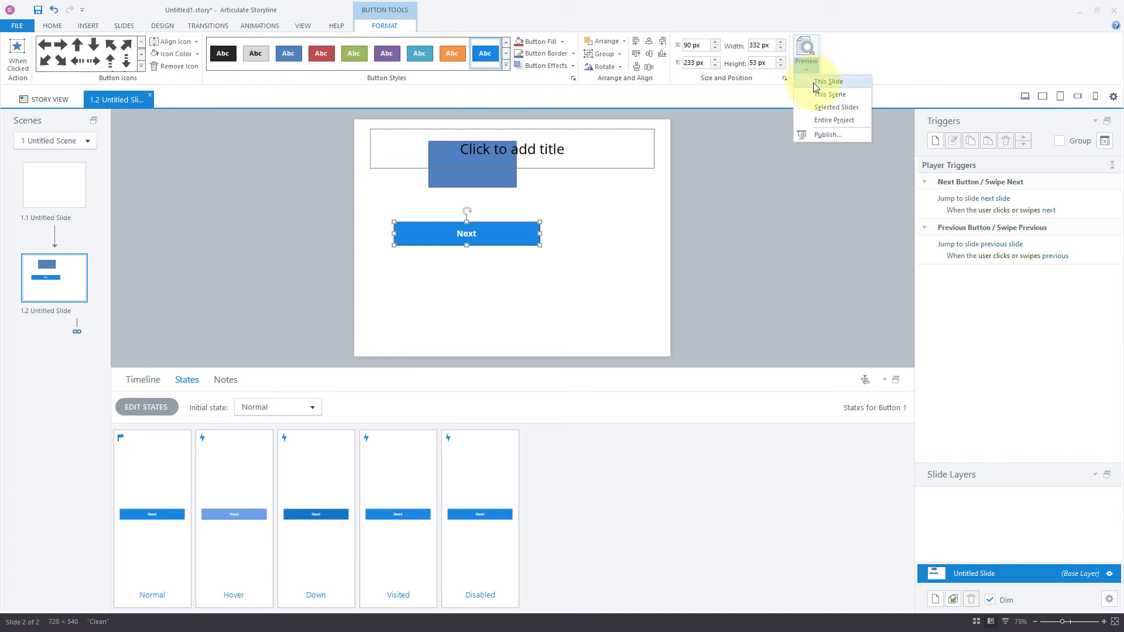
{"action": "left_click", "coordinate": [813, 83]}
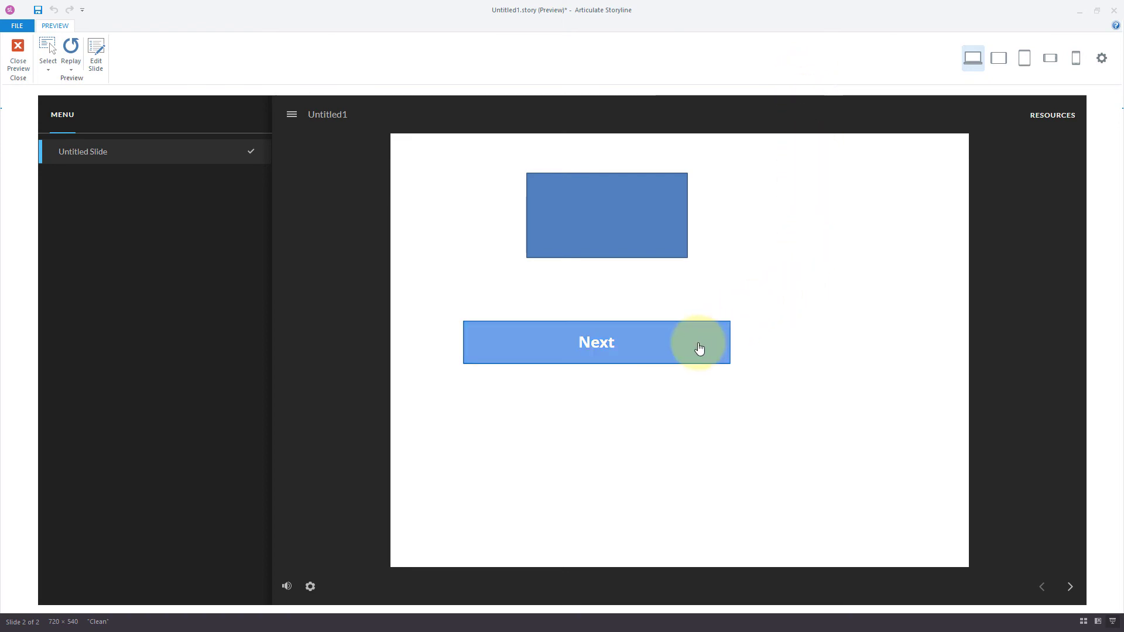
{"action": "left_click", "coordinate": [18, 56]}
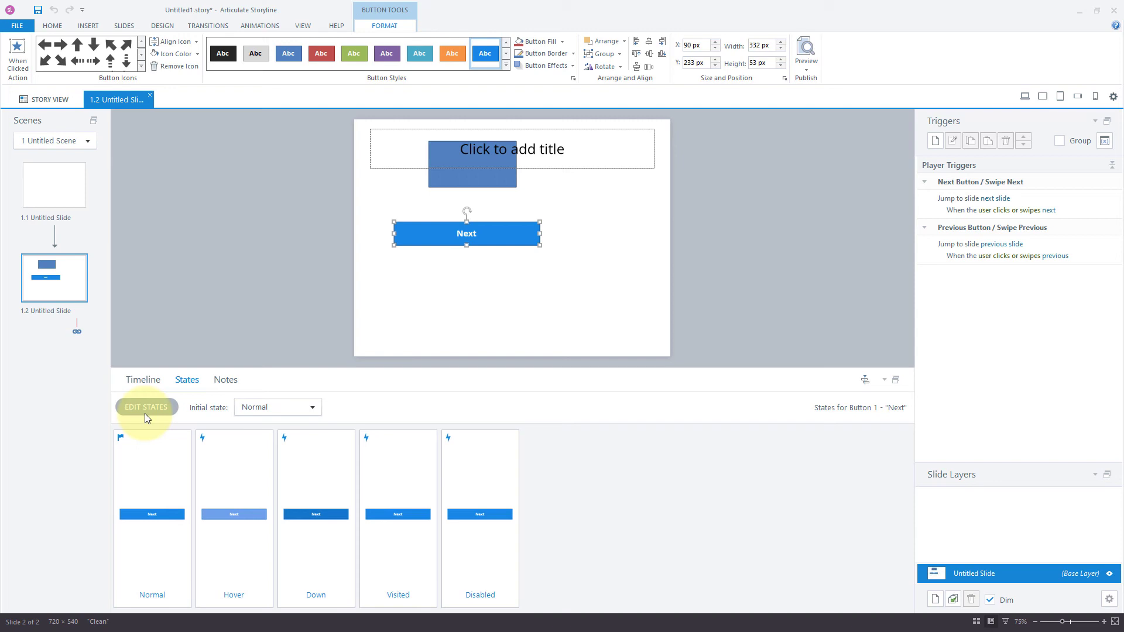
Add slide notes reading "Notes can be used:" with the bullets "for yourself" and "for your learners".
{"action": "left_click", "coordinate": [225, 380]}
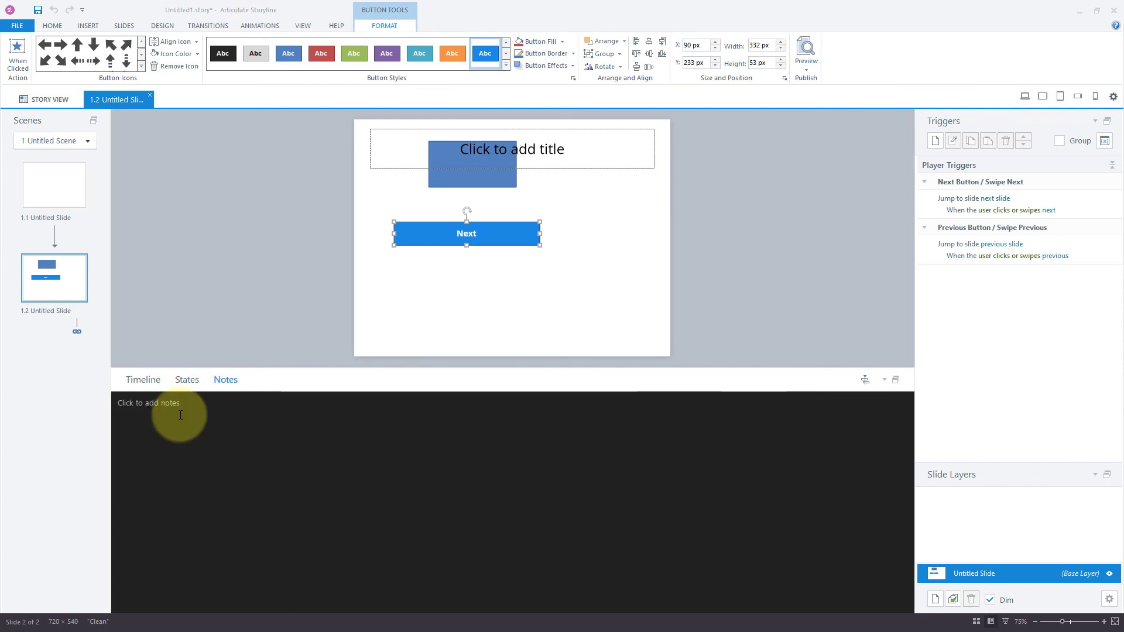
{"action": "left_click", "coordinate": [245, 466]}
{"action": "type", "text": "Notes can be used:"}
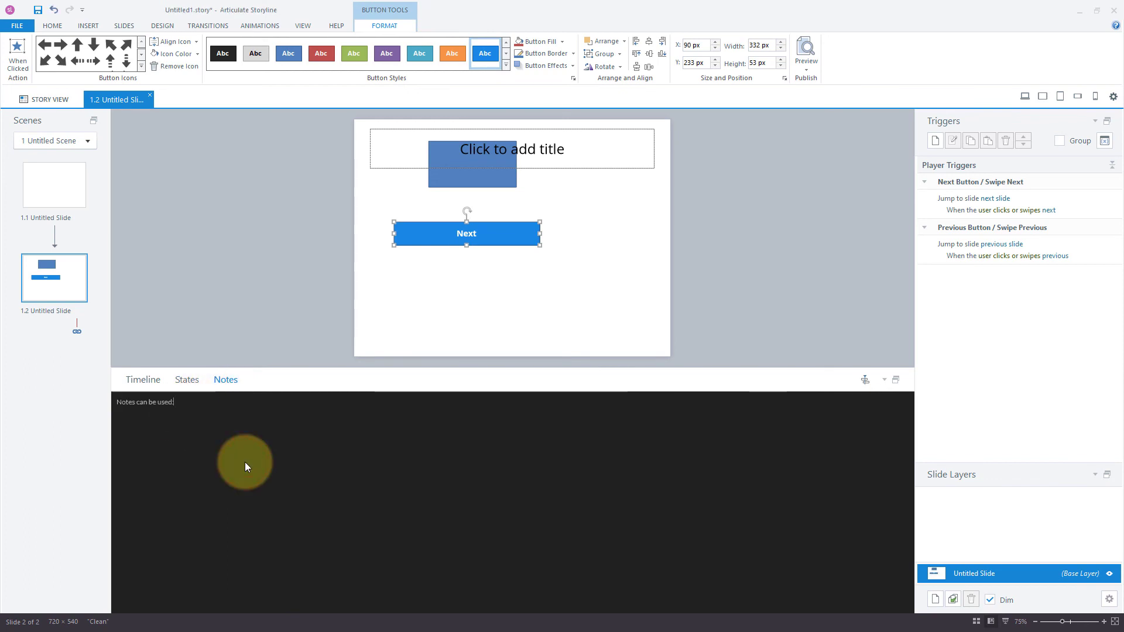
{"action": "type", "text": "for yourself"}
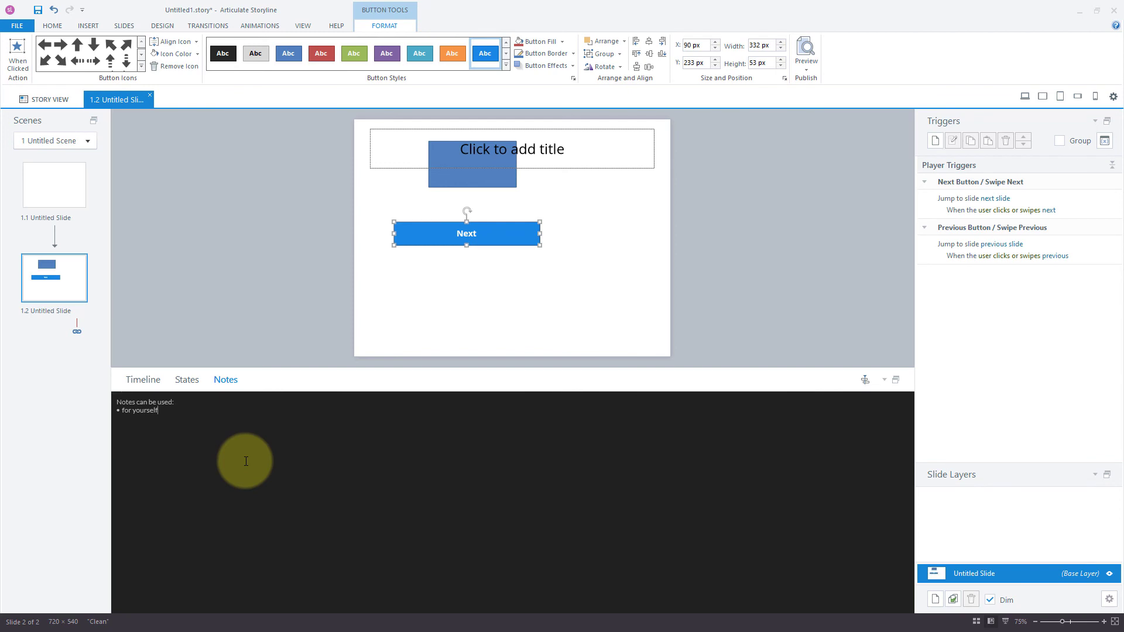
{"action": "key", "text": "Return"}
{"action": "type", "text": "for your learners"}
{"action": "left_click", "coordinate": [256, 441]}
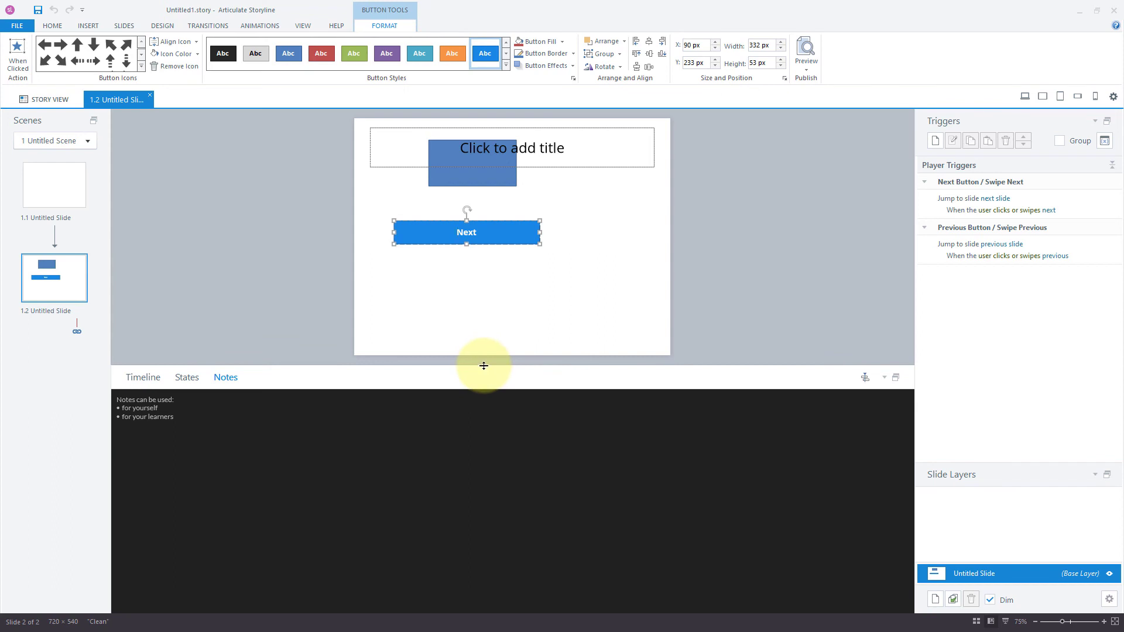
Enlarge the slide area by shrinking the notes panel, fit the slide to the window, and collapse and restore the panel.
{"action": "left_click_drag", "start_coordinate": [484, 366], "coordinate": [486, 452]}
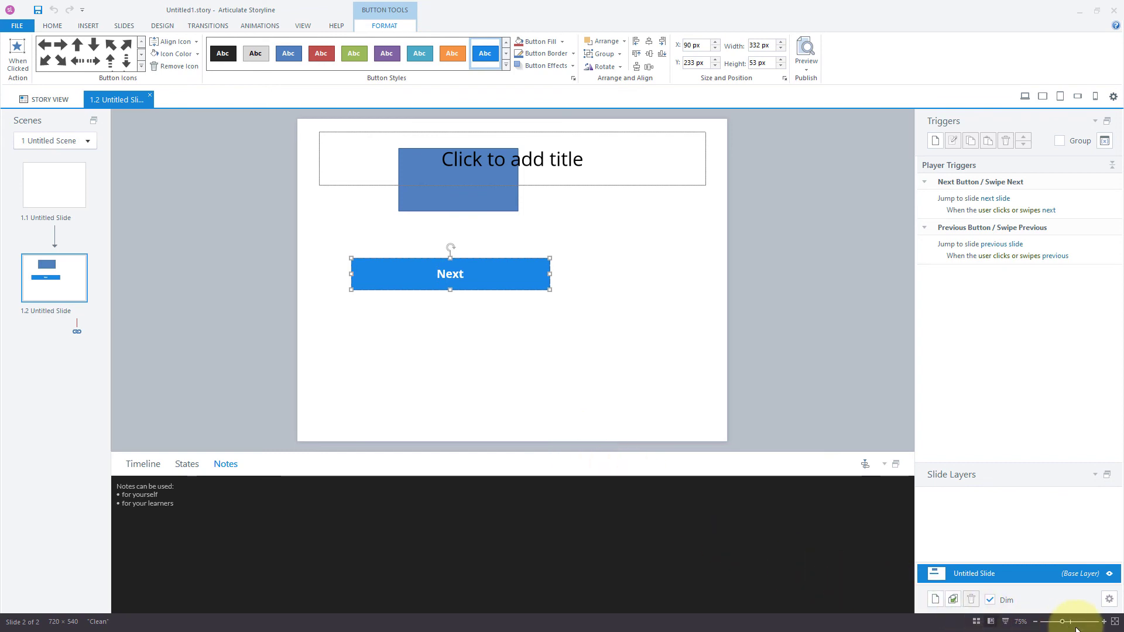
{"action": "left_click", "coordinate": [1116, 625]}
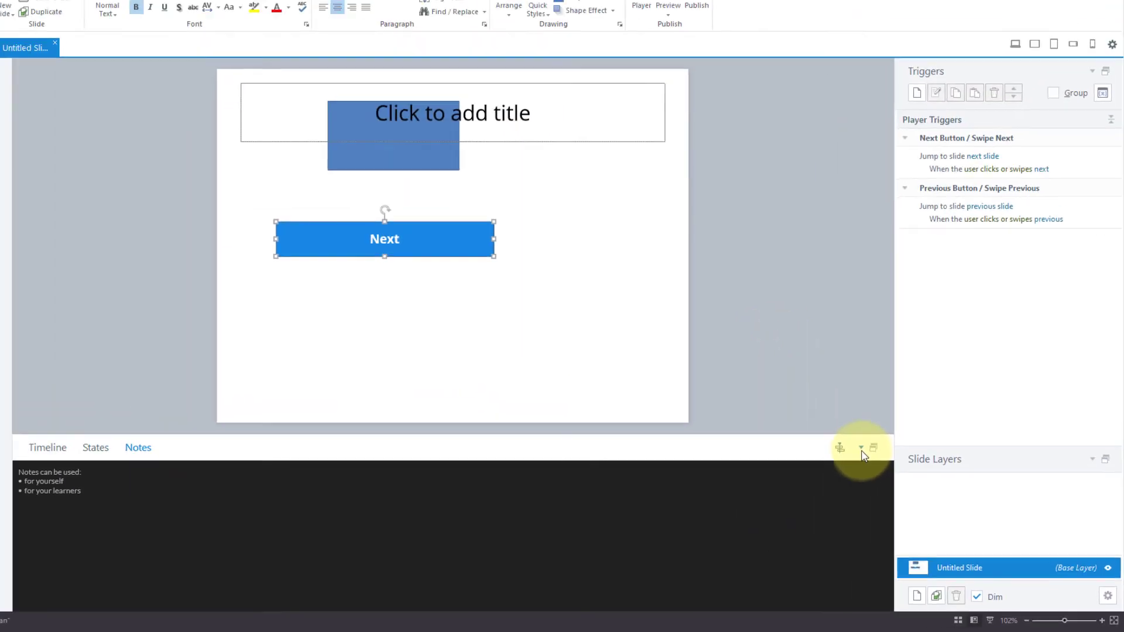
{"action": "left_click", "coordinate": [671, 319]}
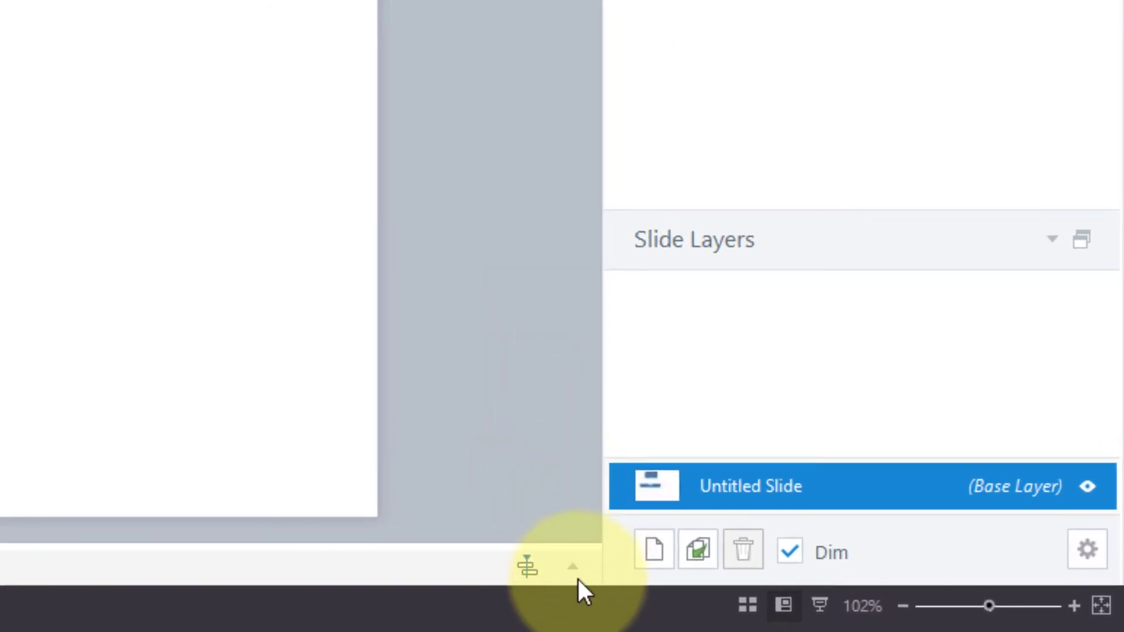
{"action": "left_click", "coordinate": [573, 568]}
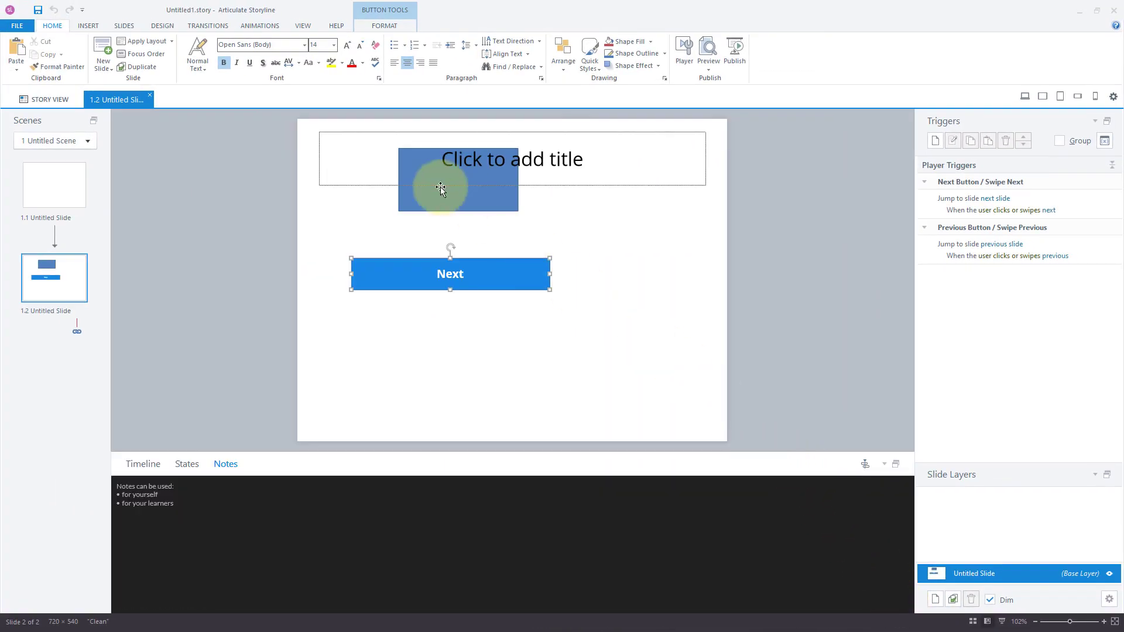
Collapse both scenes in the story view and expand them again.
{"action": "left_click", "coordinate": [42, 100]}
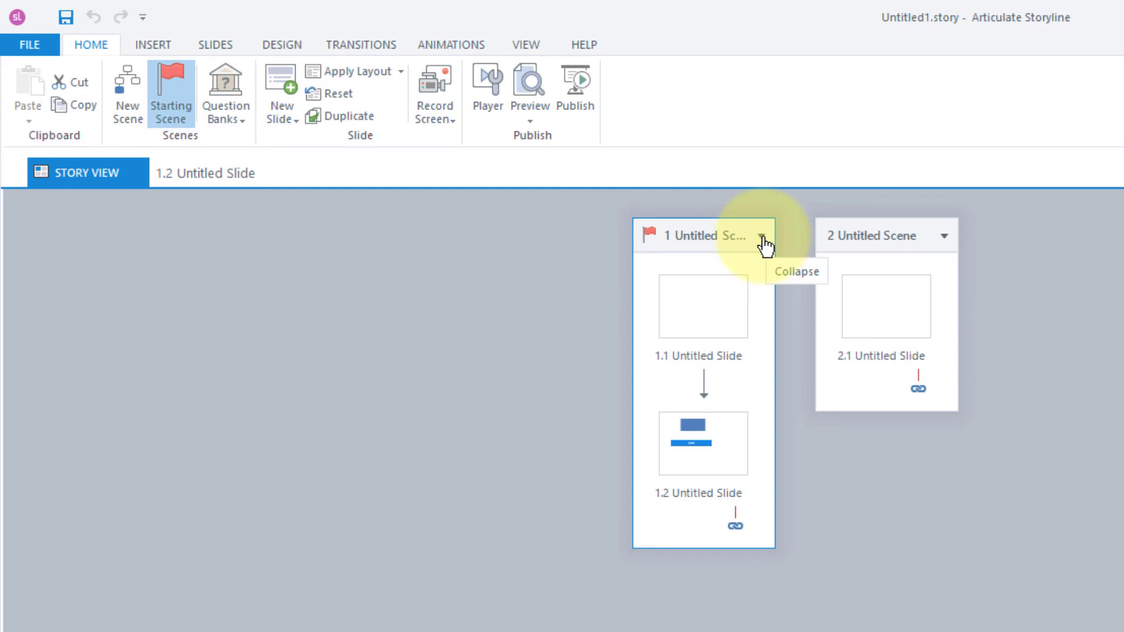
{"action": "left_click", "coordinate": [763, 240]}
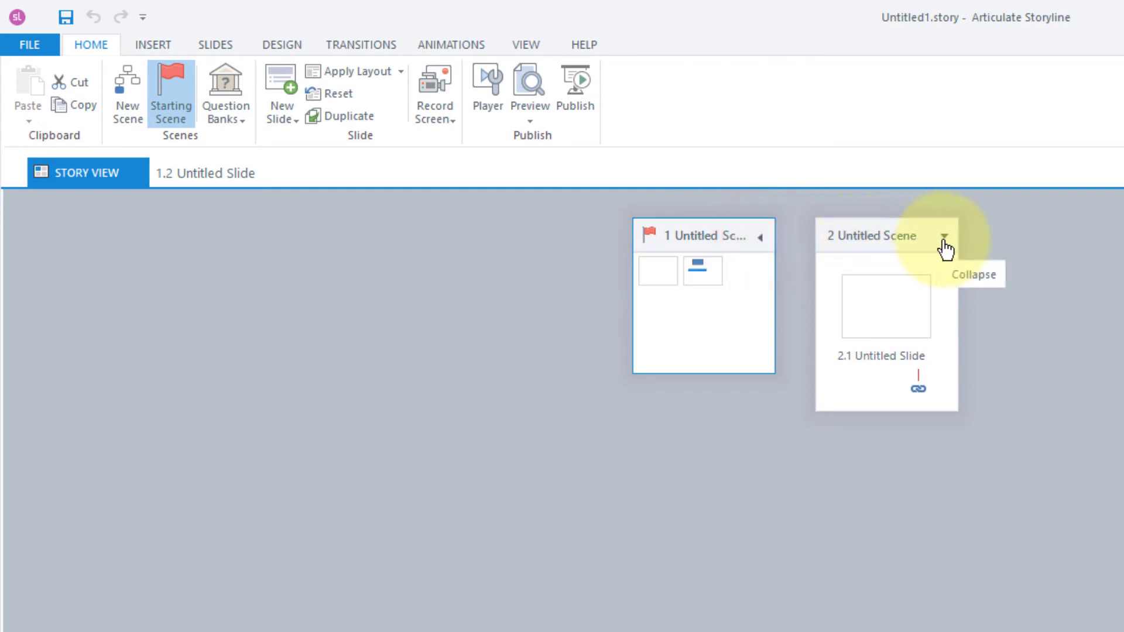
{"action": "left_click", "coordinate": [945, 237]}
{"action": "left_click", "coordinate": [759, 236]}
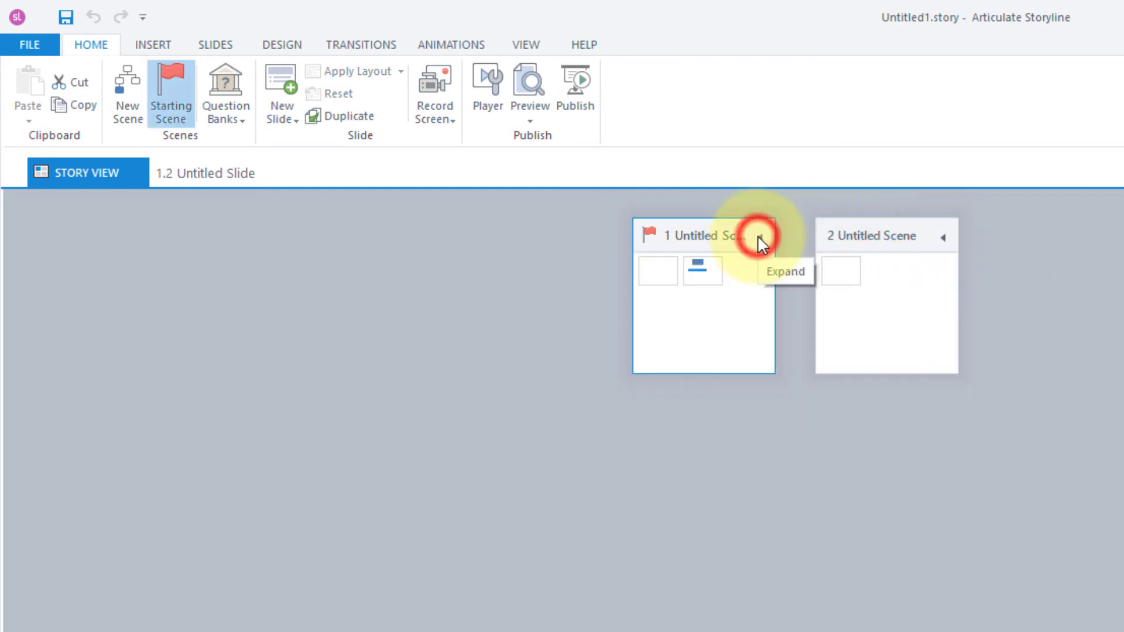
{"action": "left_click", "coordinate": [759, 236]}
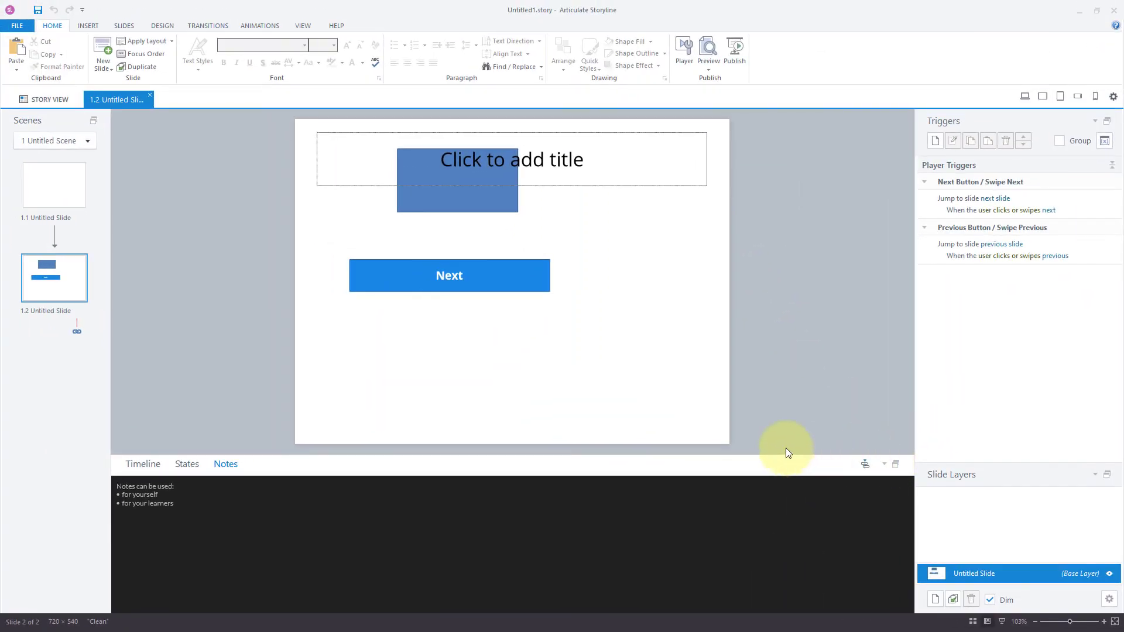
Undock the slide notes as a floating panel and dock them back below the slide.
{"action": "mouse_move", "coordinate": [220, 463]}
{"action": "left_mouse_down"}
{"action": "mouse_move", "coordinate": [243, 411]}
{"action": "mouse_move", "coordinate": [293, 357]}
{"action": "mouse_move", "coordinate": [528, 298]}
{"action": "mouse_move", "coordinate": [572, 309]}
{"action": "left_mouse_up"}
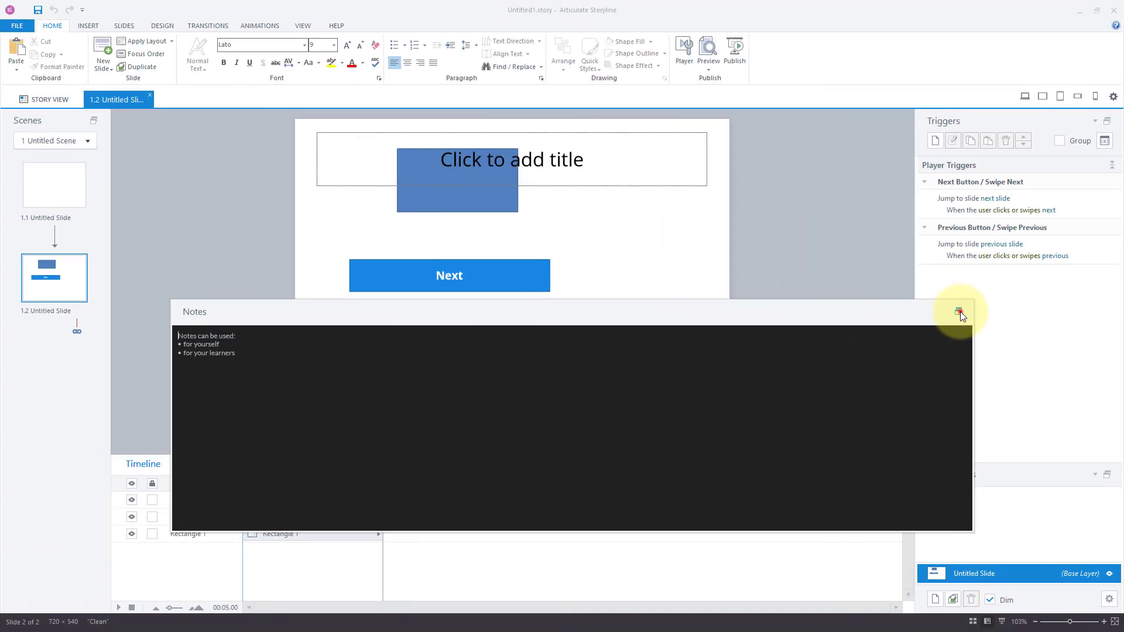
{"action": "left_click", "coordinate": [837, 292]}
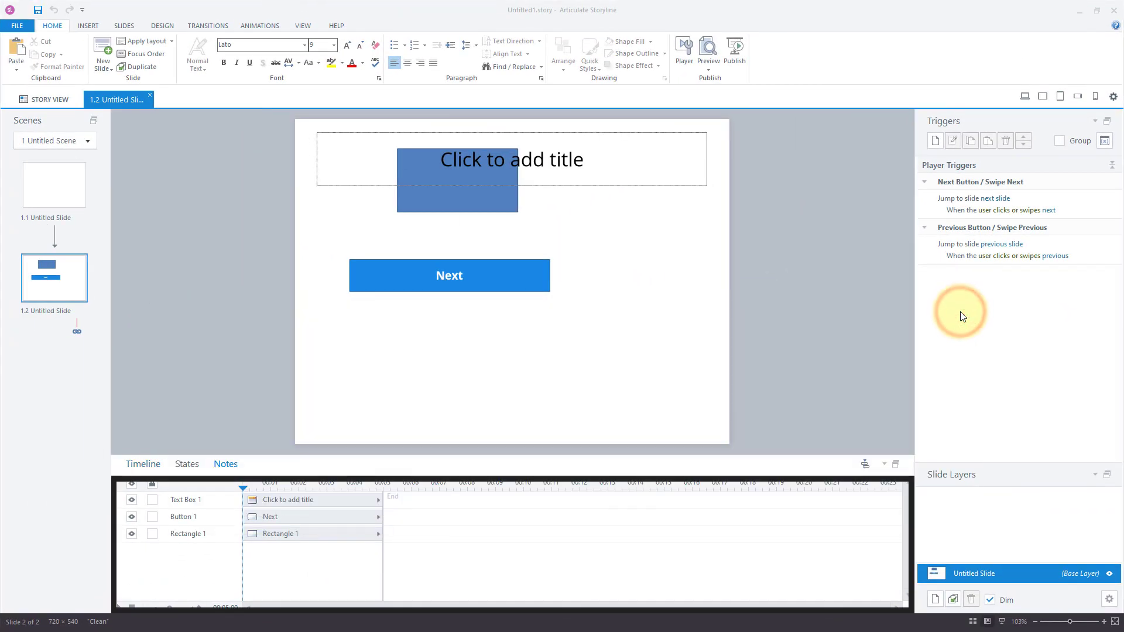